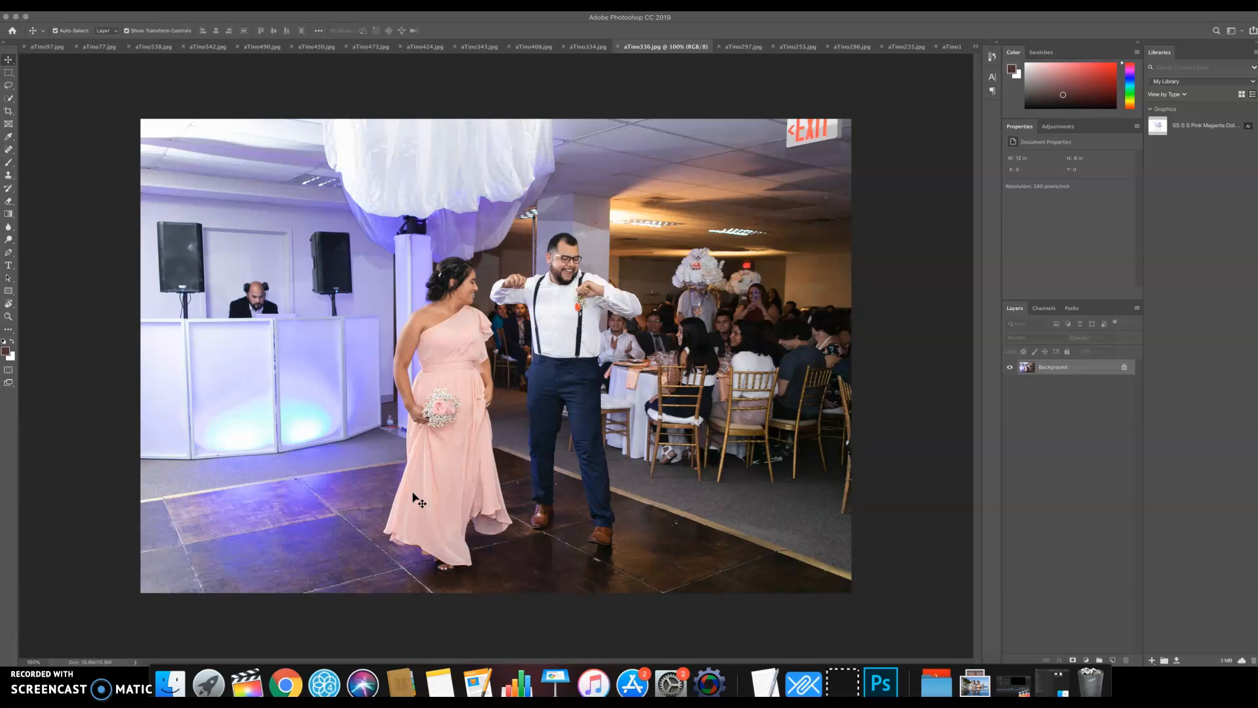
- Set up a landscape crop with a 12 by 8 aspect ratio
key("c")
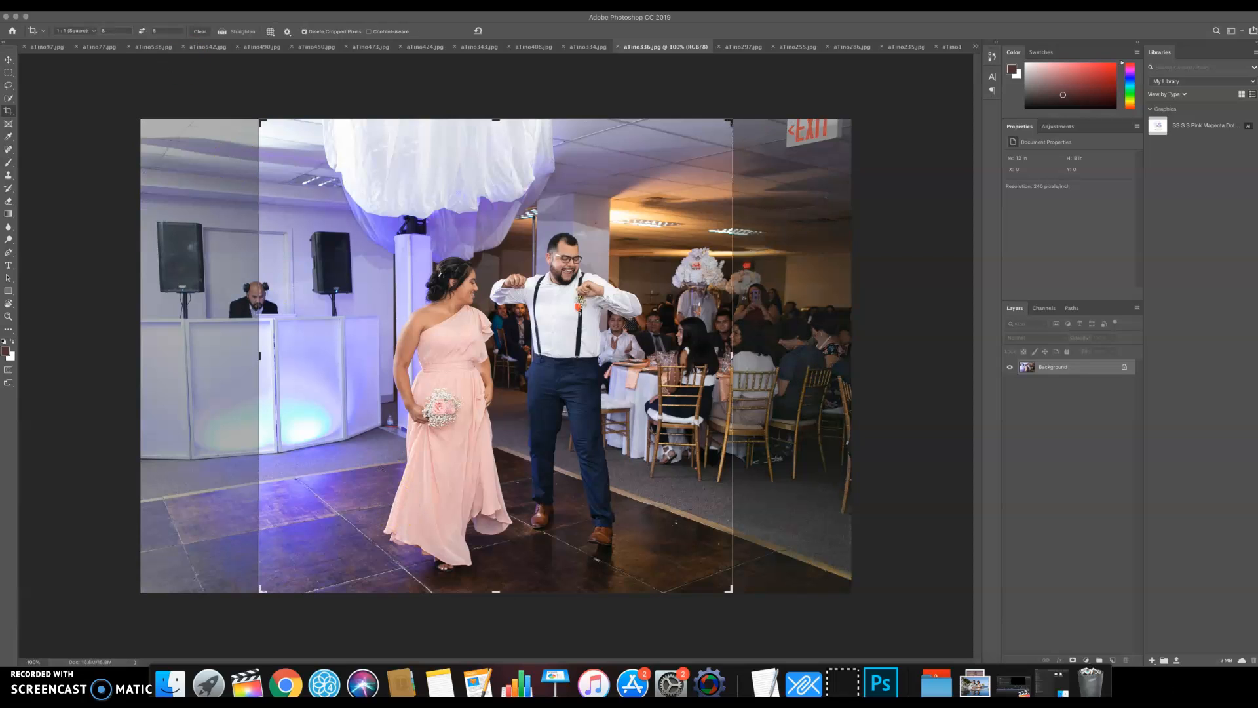
left_click(171, 29)
type("12")
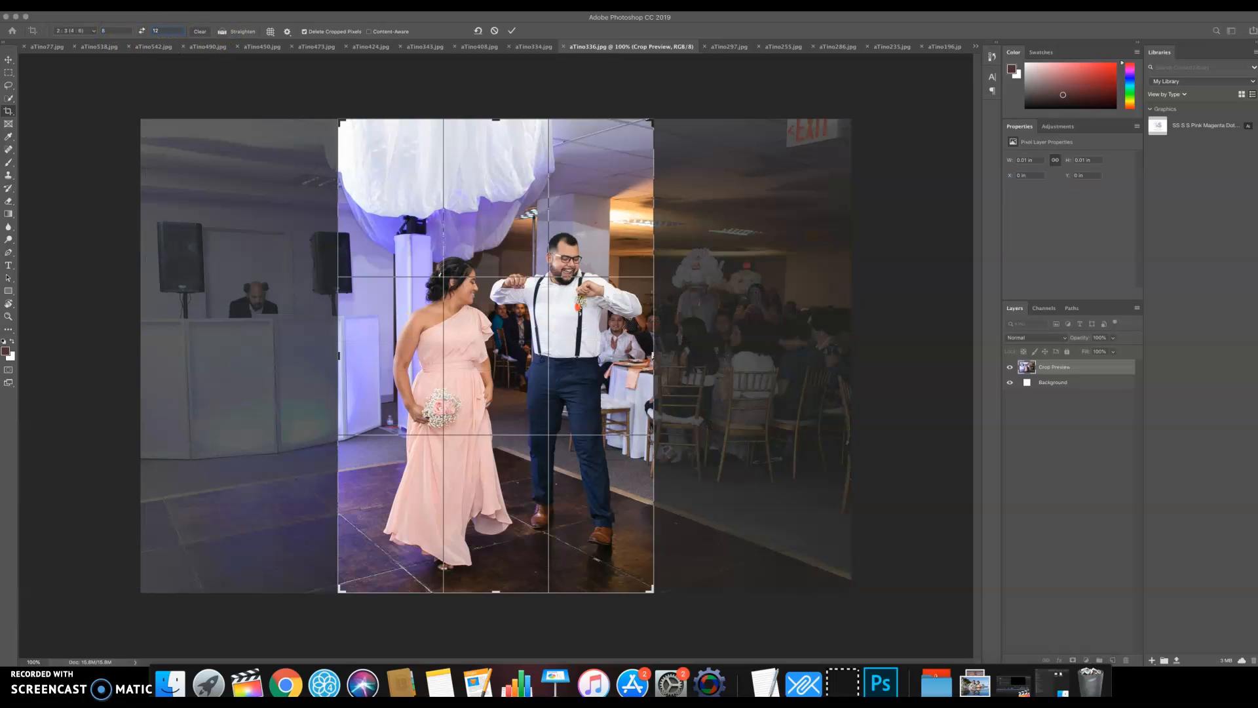
left_click(141, 31)
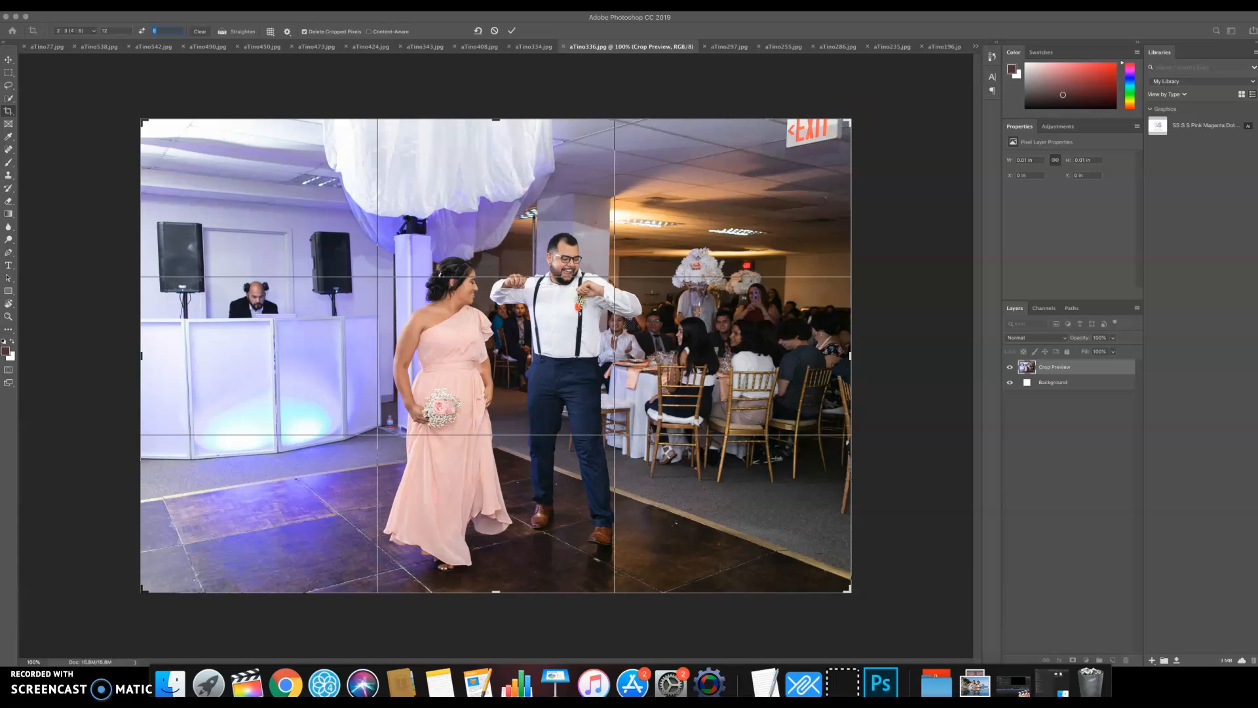
- Crop aTino336.jpg tighter from its upper-left corner, compare it with the uncropped version, and close the photo
left_click_drag(142, 121, 183, 132)
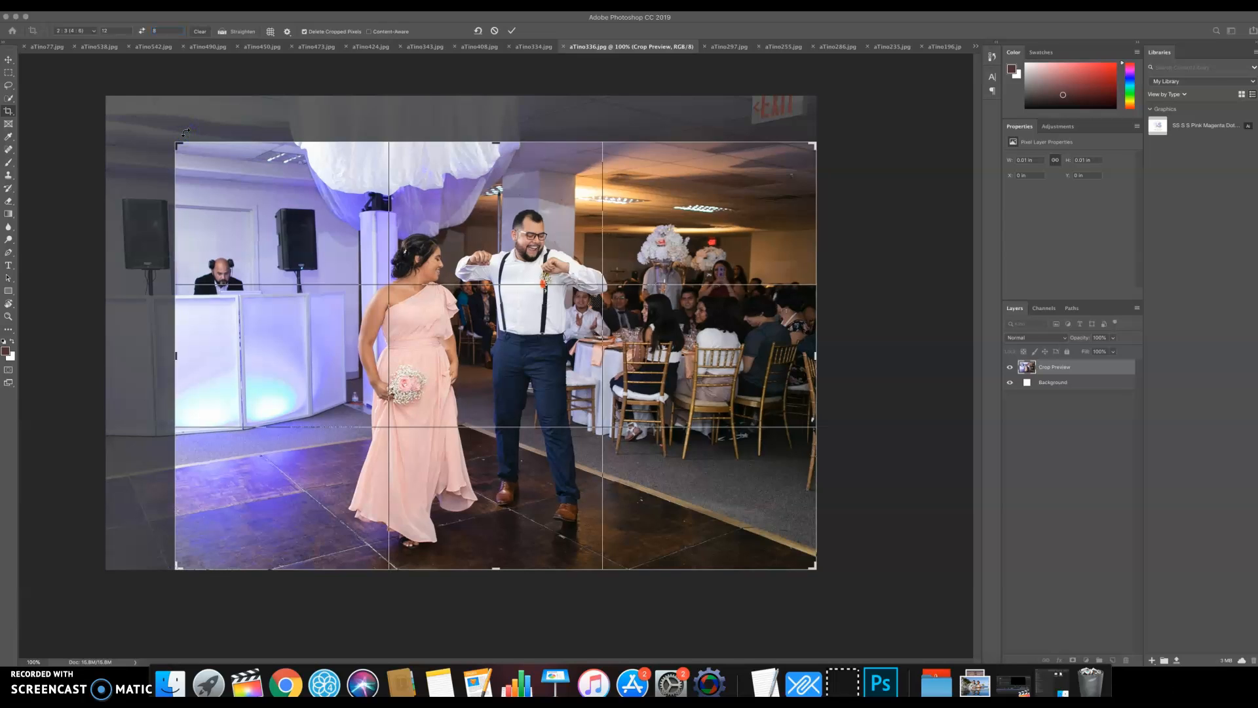
key("Return")
key("super+z")
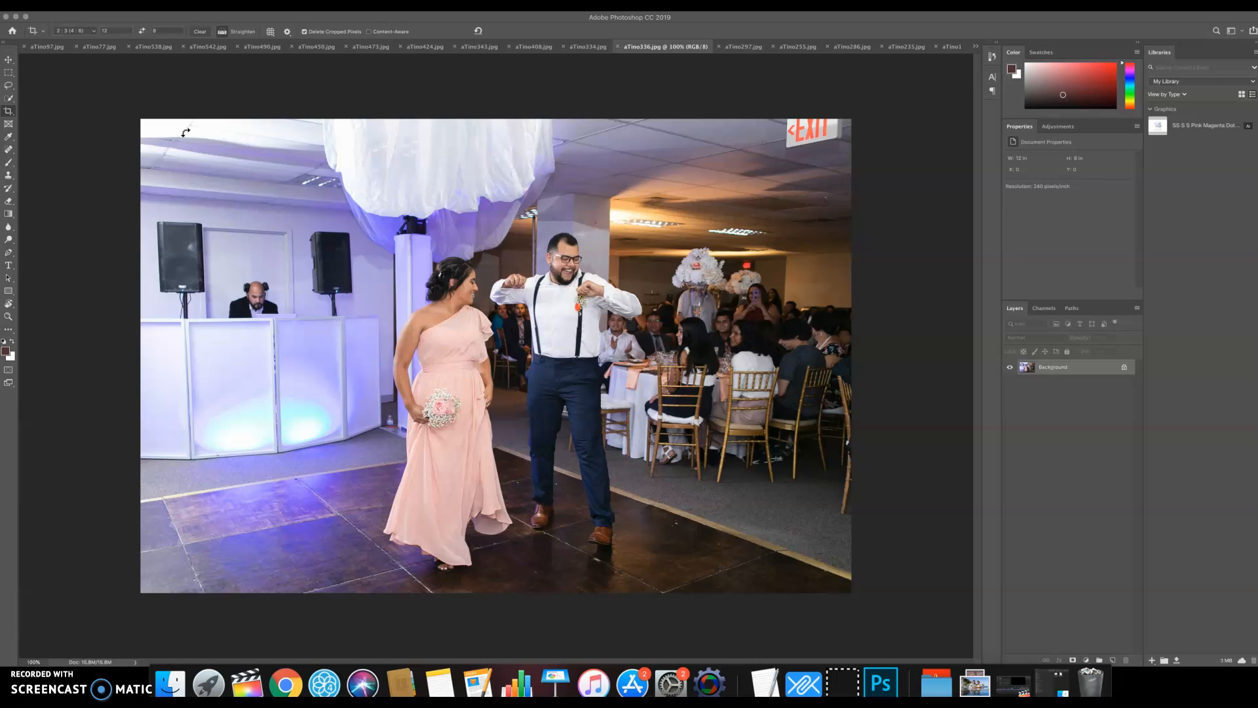
key("super+shift+z")
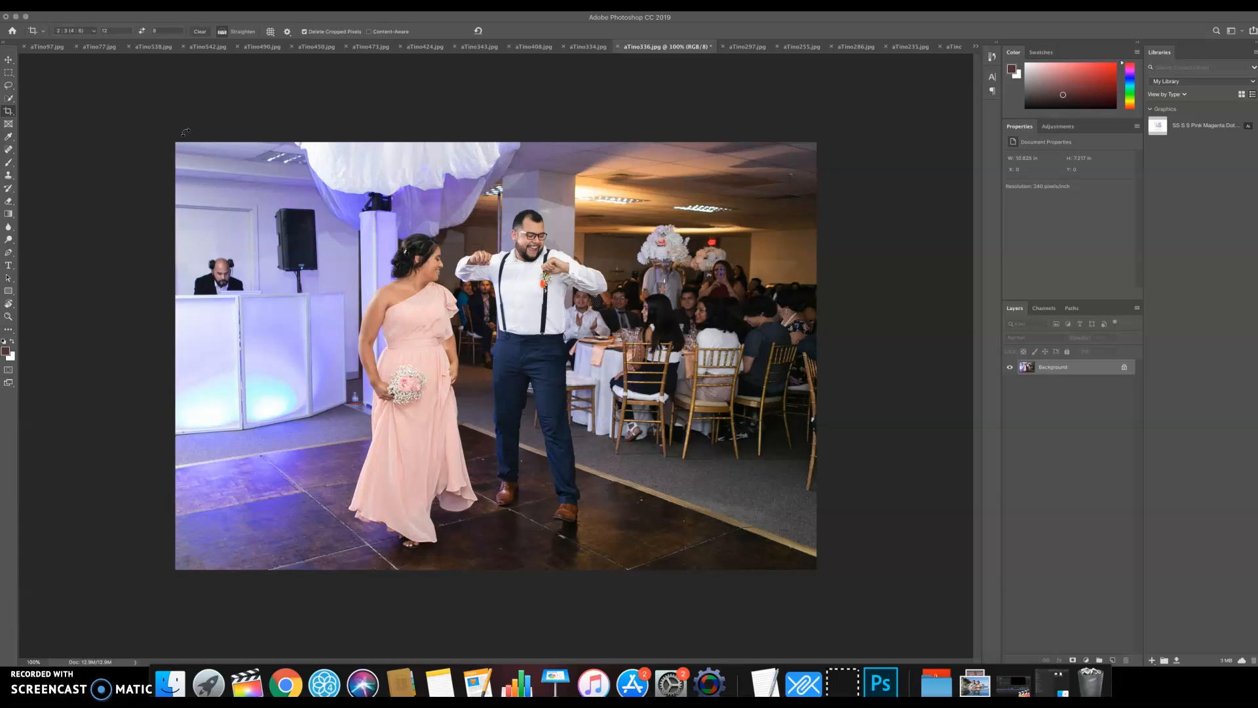
key("super+w")
left_click(597, 216)
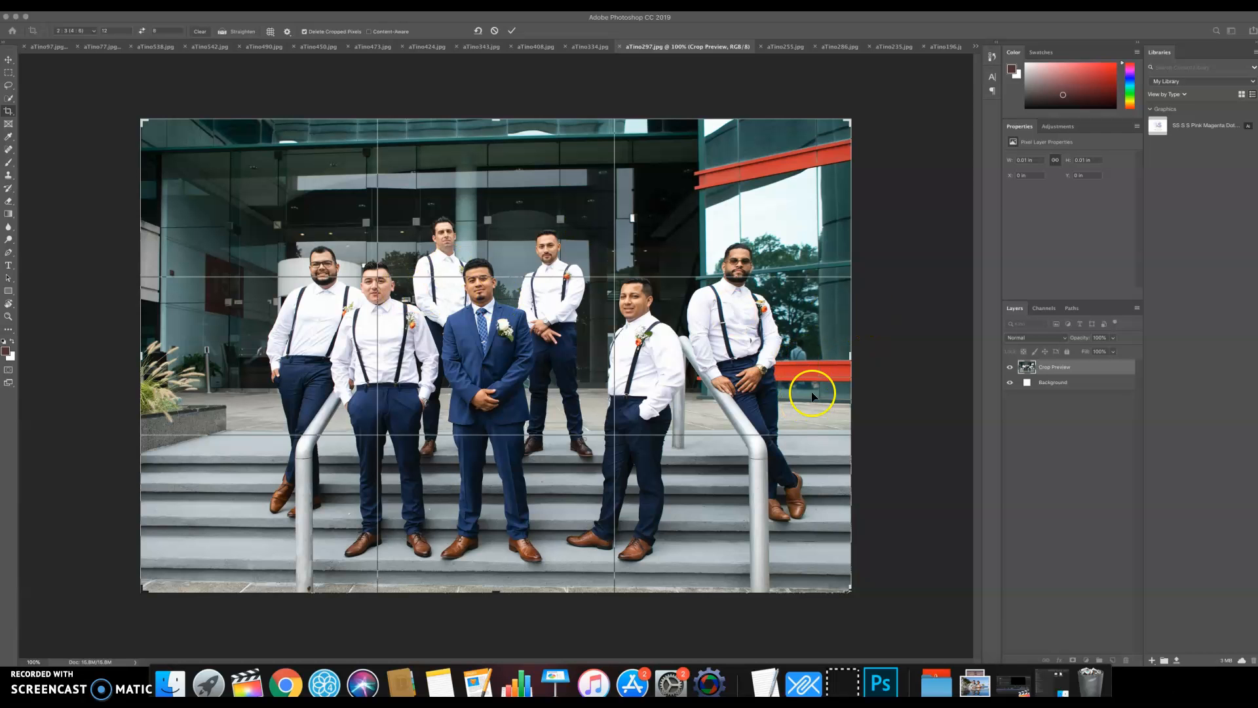
mouse_move(846, 402)
left_mouse_down()
mouse_move(781, 393)
mouse_move(852, 410)
left_mouse_up()
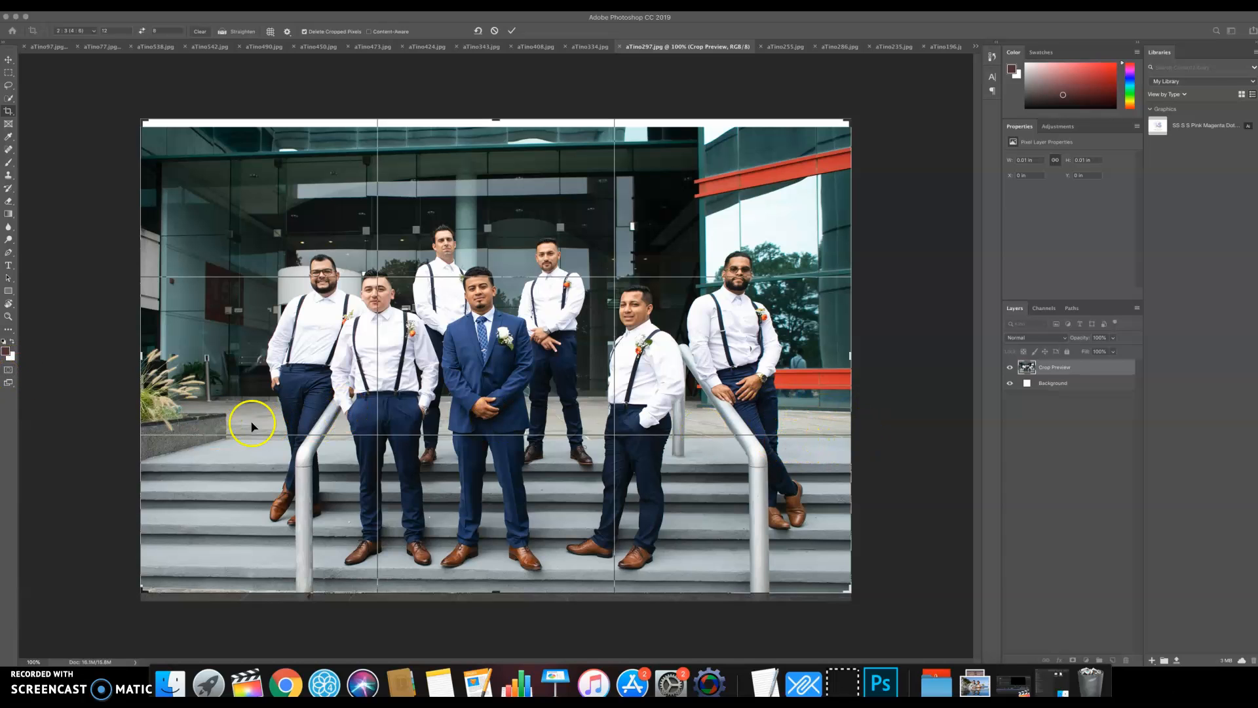
left_click_drag(248, 378, 248, 378)
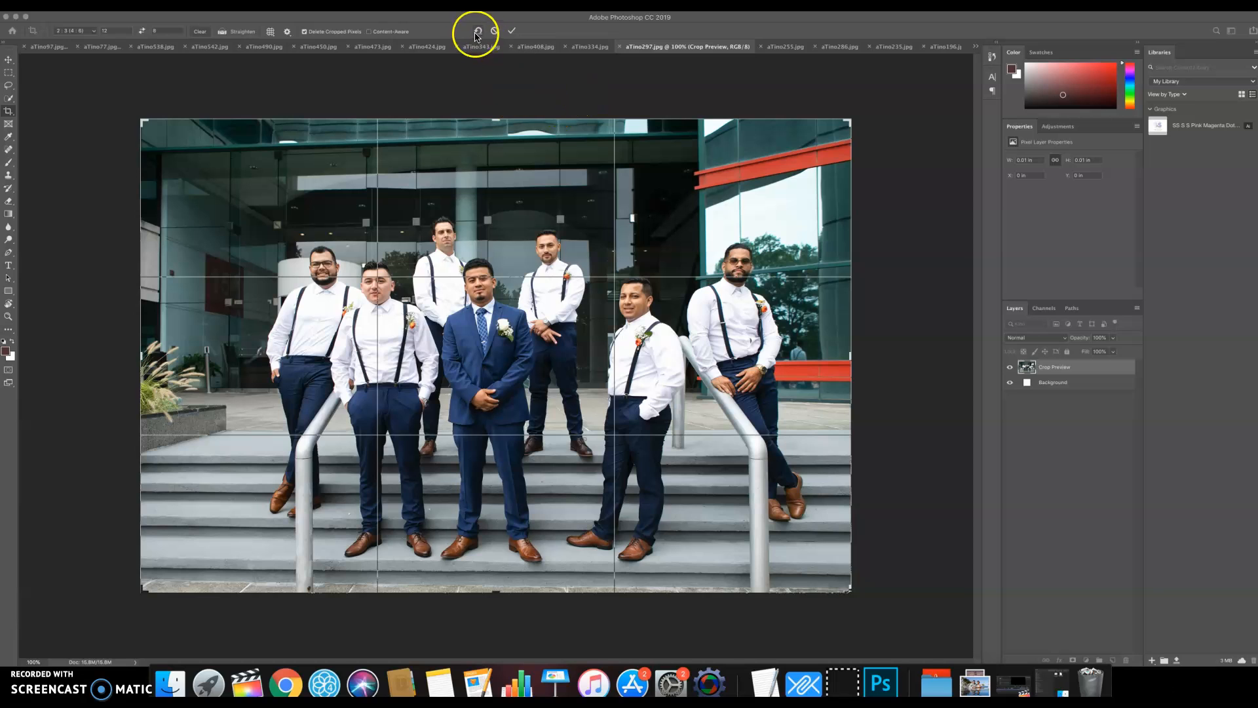
left_click(495, 31)
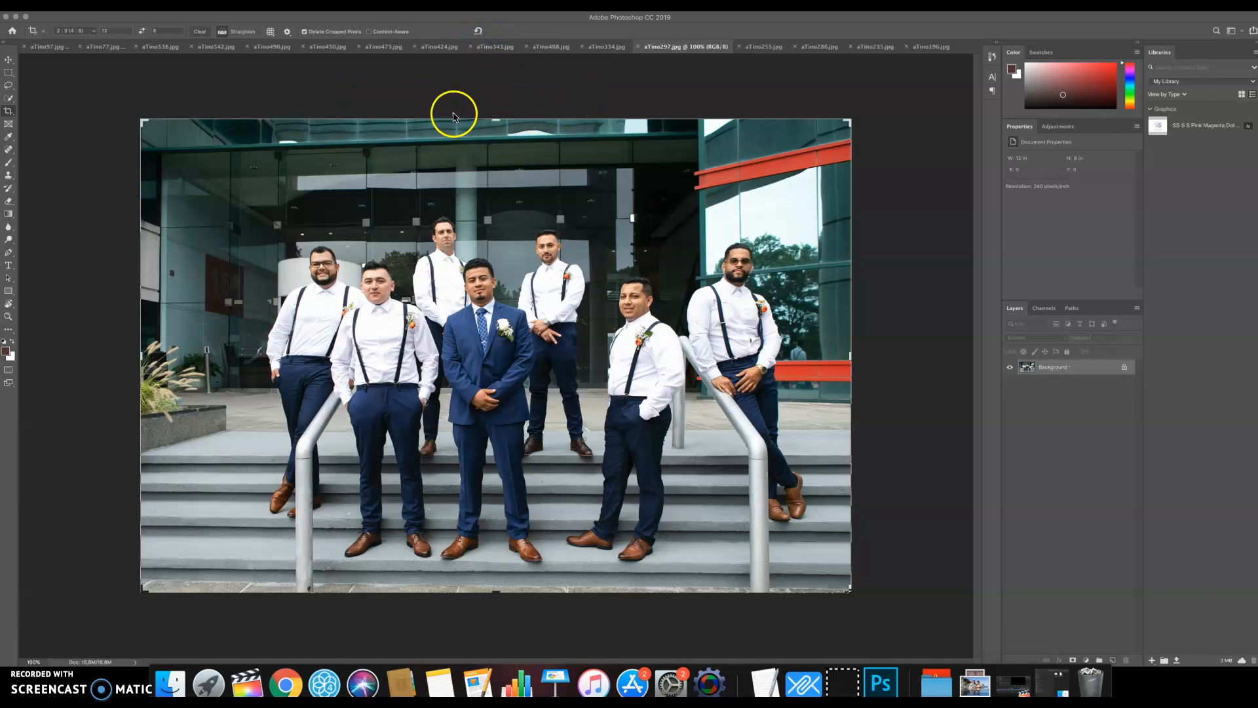
- Open aTino297.jpg in the Camera Raw filter and draw Guided Upright horizontals along the beam above the glass and the lowest step
key("super+shift+a")
left_click(239, 33)
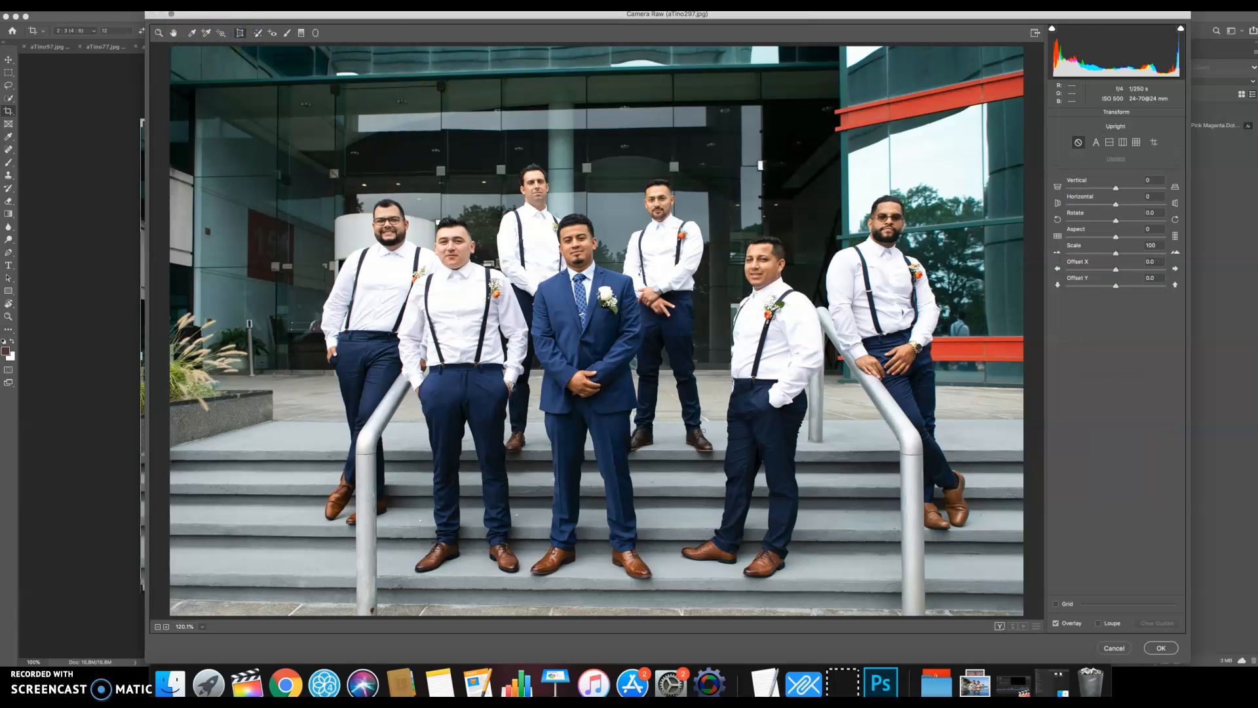
left_click(1155, 142)
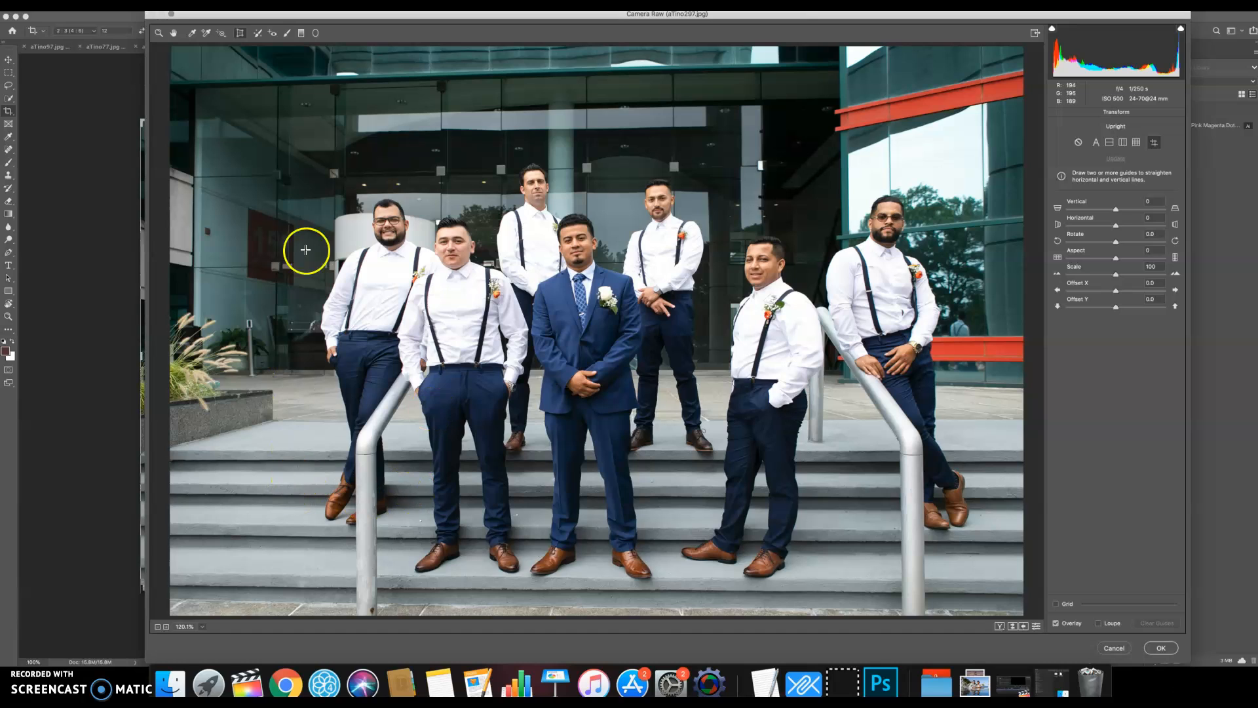
left_click_drag(274, 78, 458, 78)
left_click_drag(1233, 66, 1240, 52)
left_click_drag(263, 603, 1157, 612)
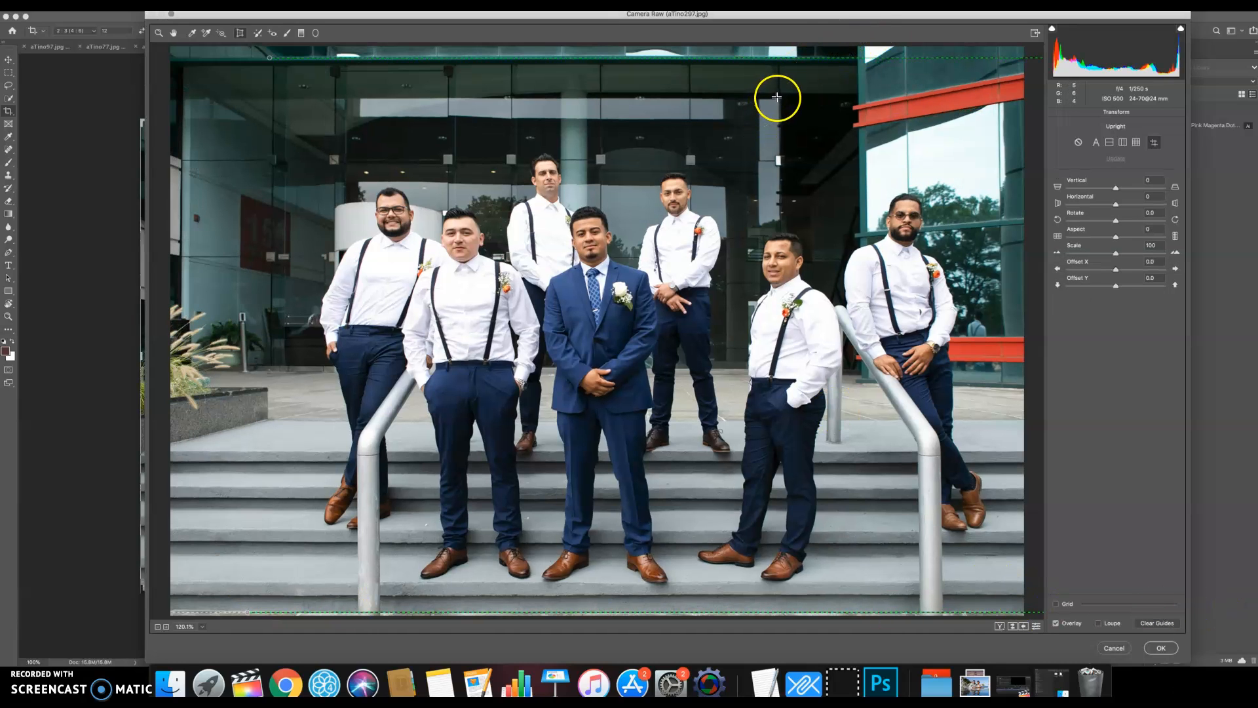
- Add two vertical Upright guides along the glass frame edges on both sides of the entrance and apply the correction
left_click_drag(779, 72, 784, 299)
left_click_drag(276, 77, 273, 395)
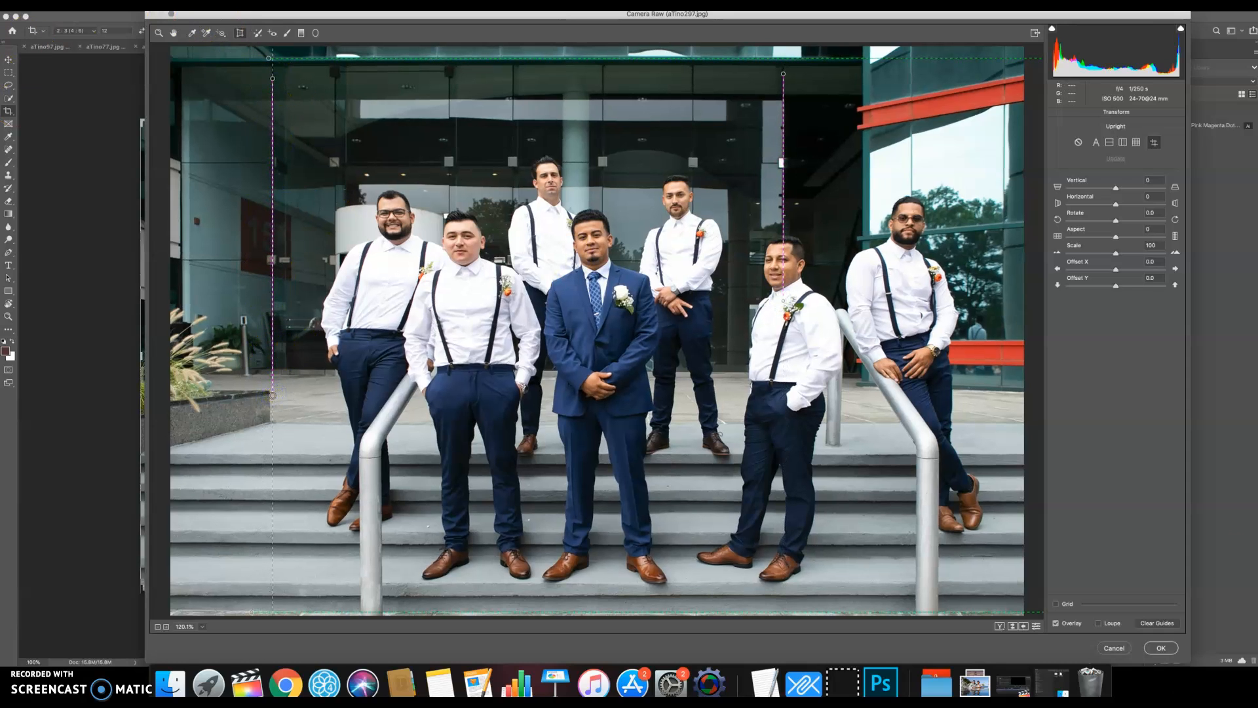
left_click(1161, 647)
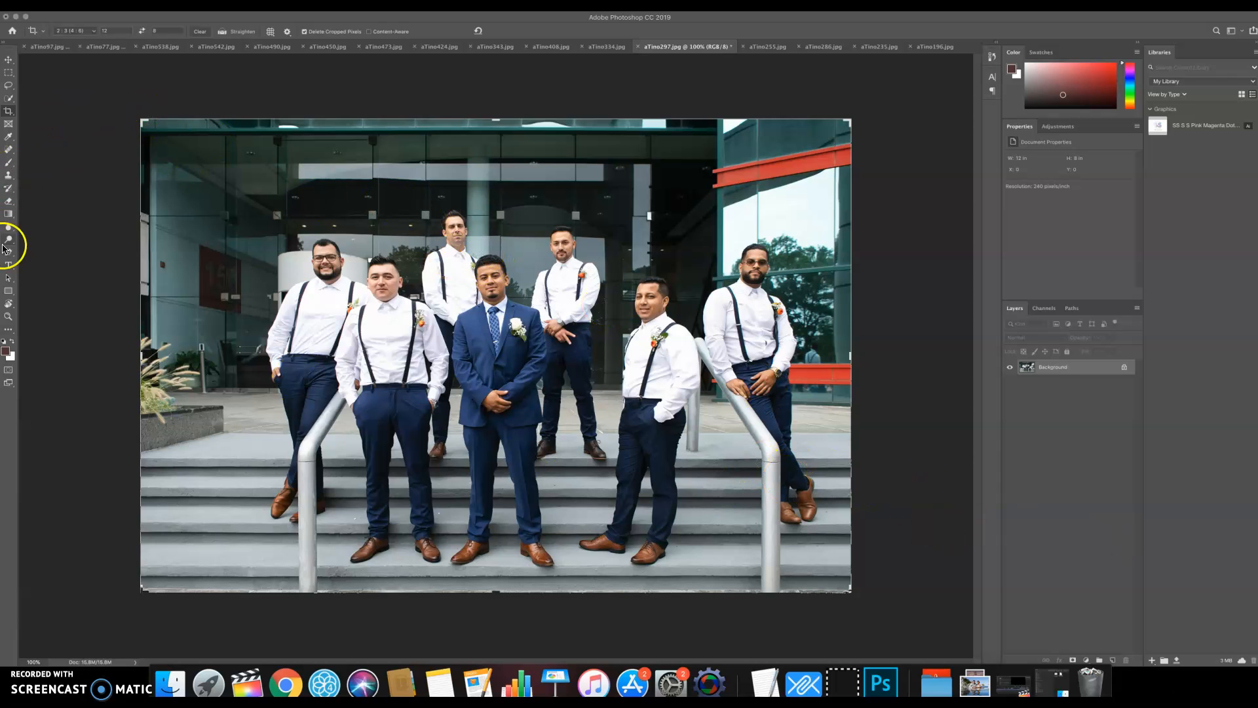
- Crop aTino297.jpg tighter around the groomsmen, trimming the planter side and the top, and save and close it
left_click_drag(137, 118, 155, 134)
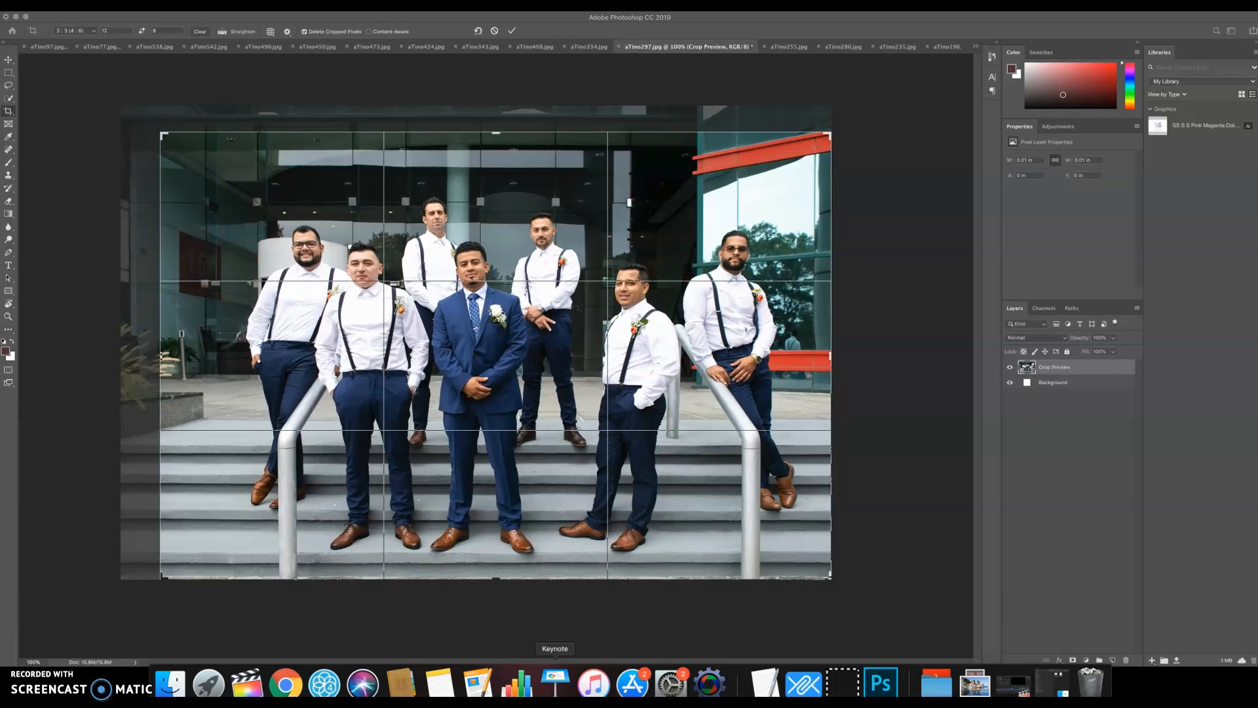
left_click_drag(163, 578, 169, 575)
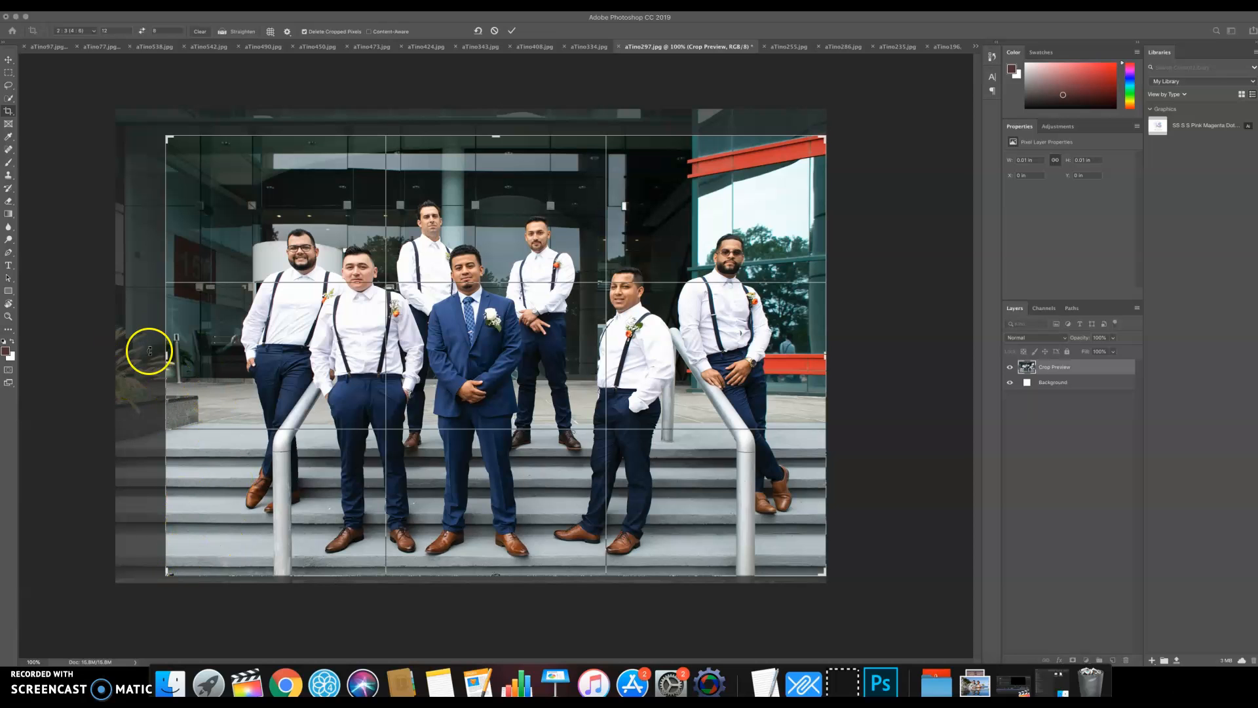
left_click_drag(168, 131, 175, 143)
key("Return")
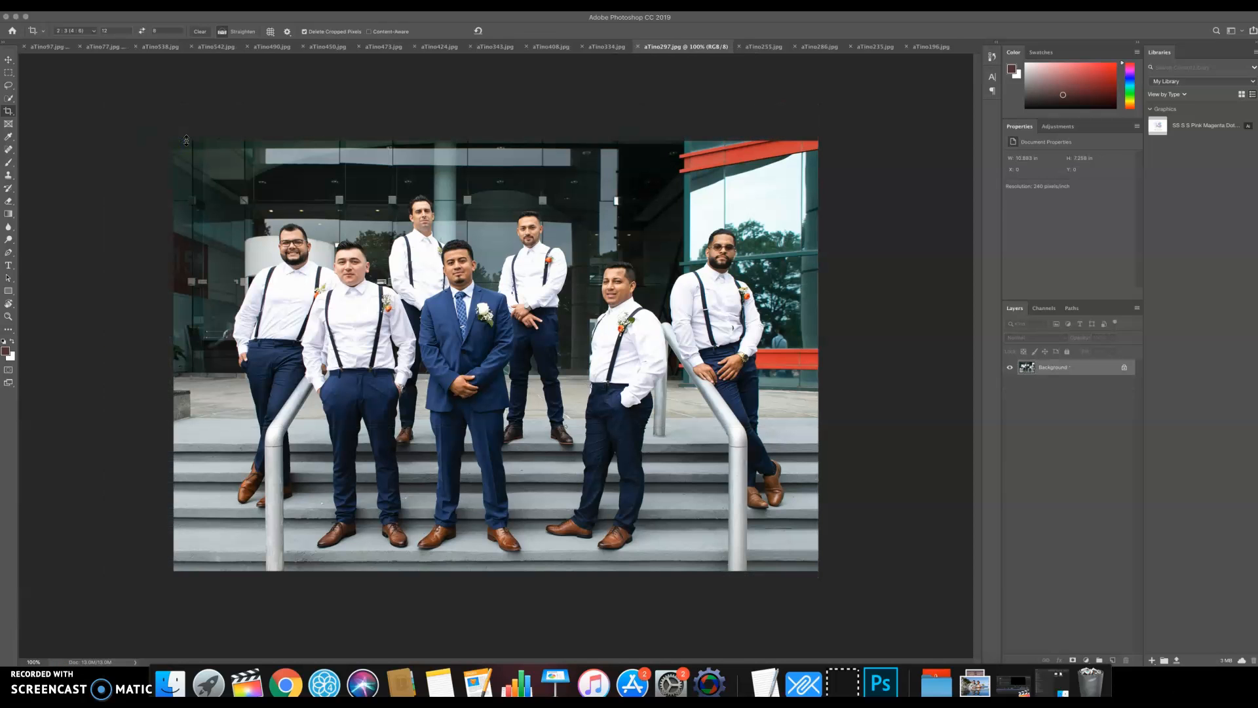
key("super+w")
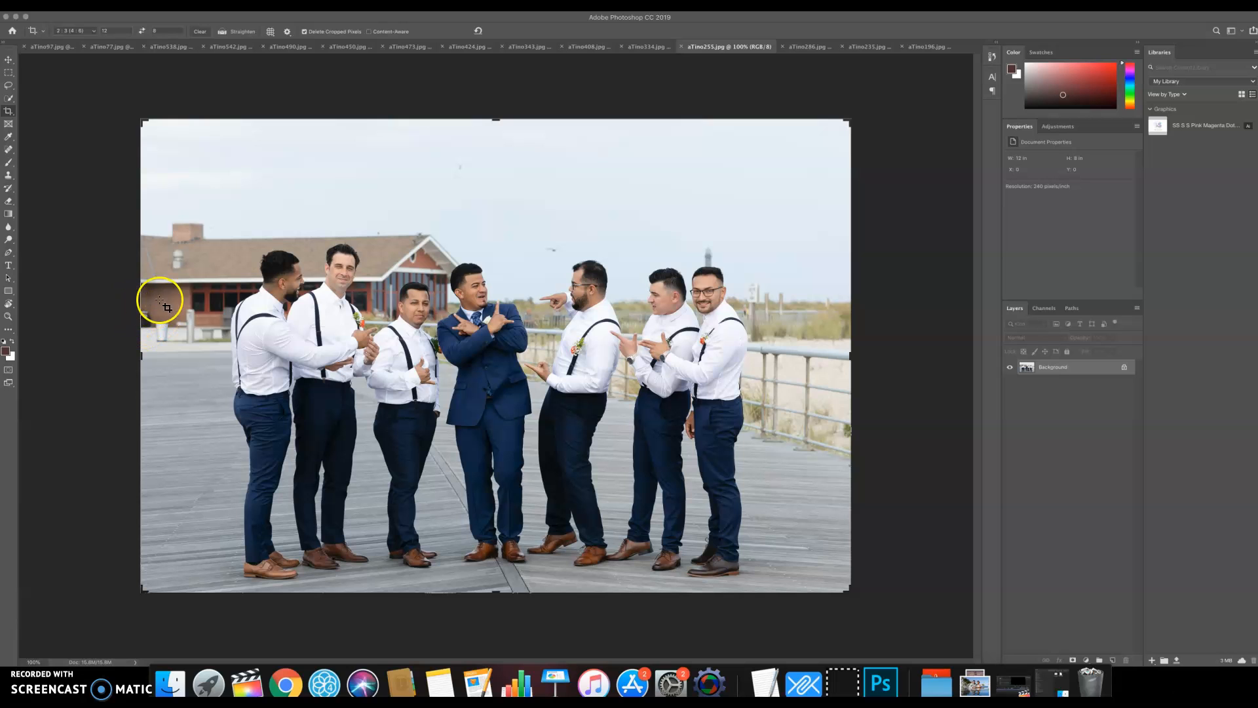
- Crop aTino255.jpg slightly tighter, heal the small specks in the sky, and close it along with the following photo
mouse_move(141, 120)
left_mouse_down()
mouse_move(164, 135)
mouse_move(152, 133)
left_mouse_up()
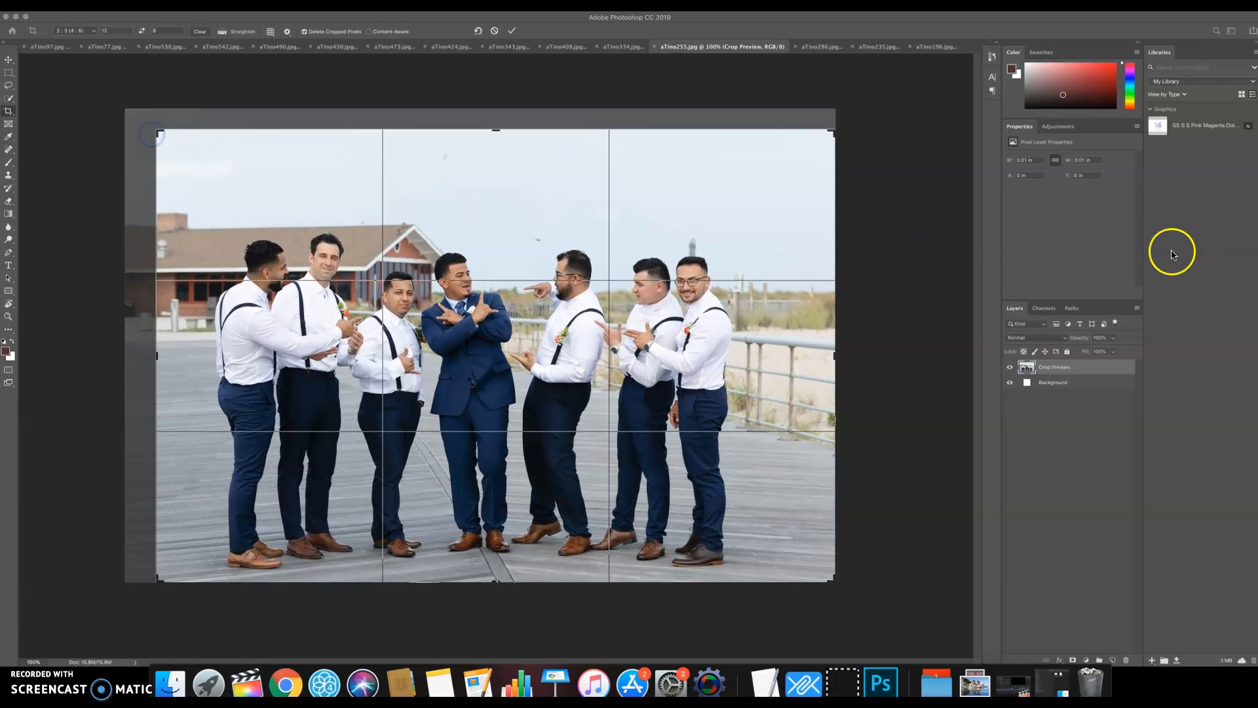
key("Return")
key("j")
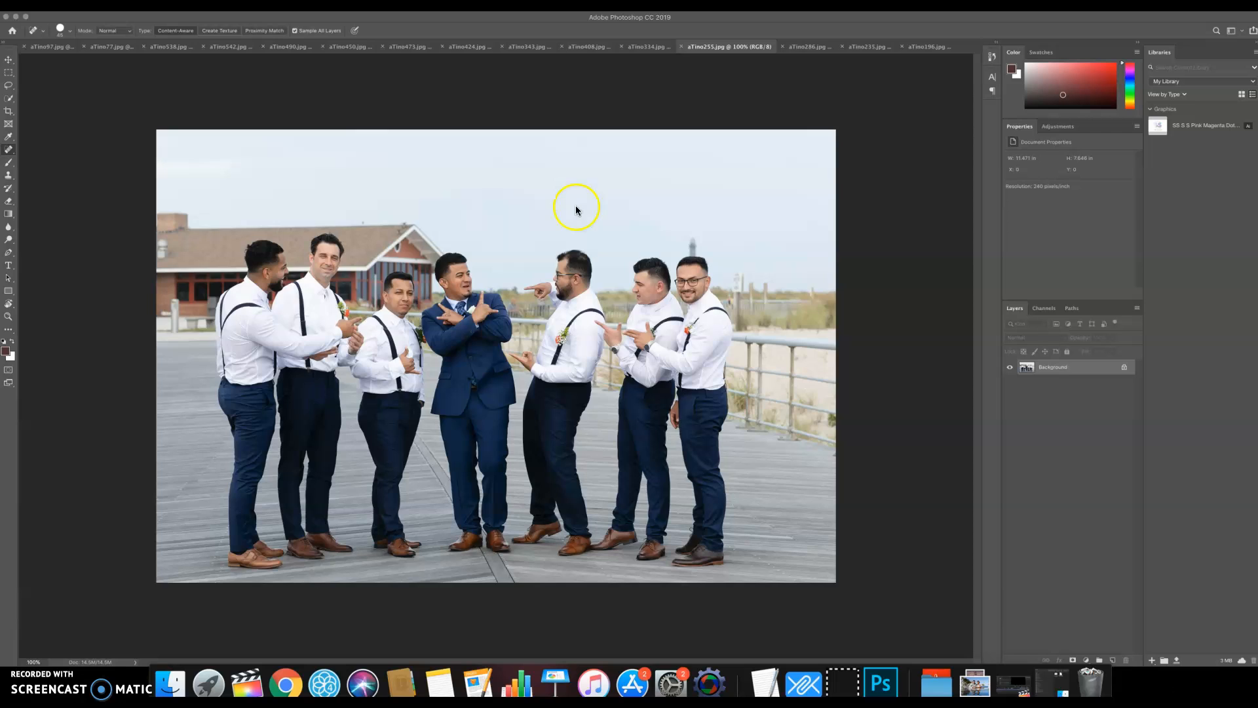
key("super+w")
key("super+w")
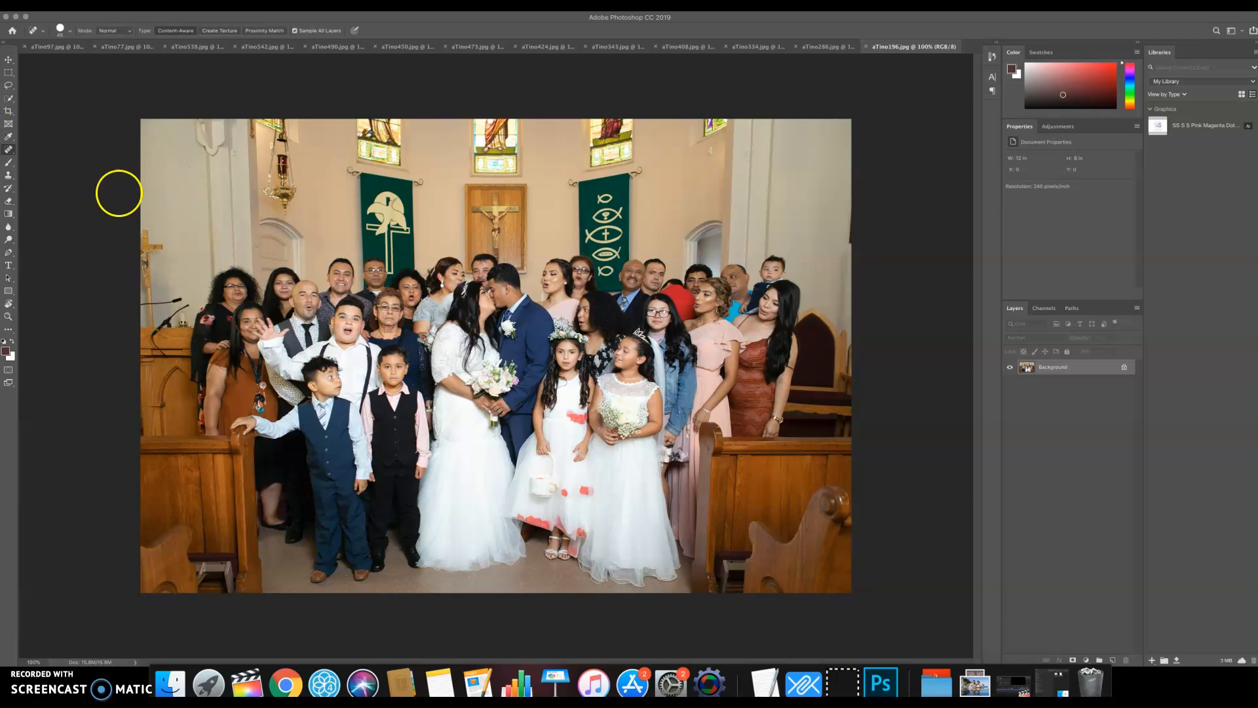
key("c")
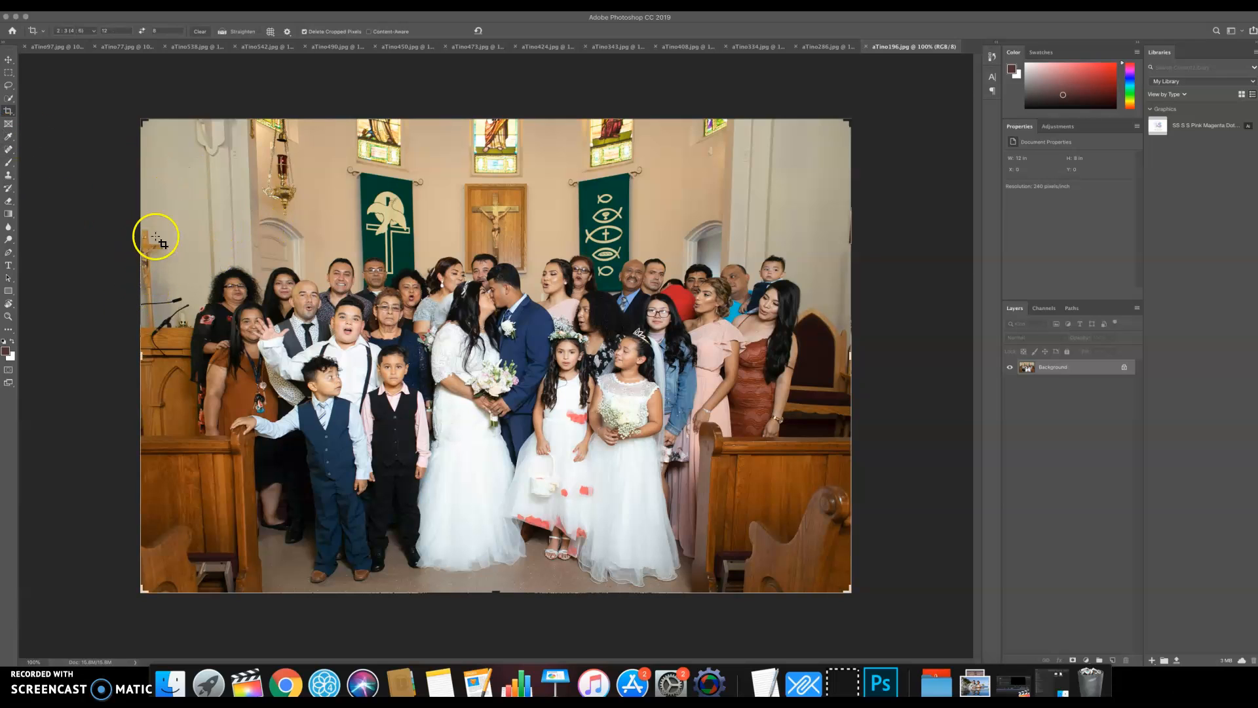
left_click_drag(141, 118, 152, 128)
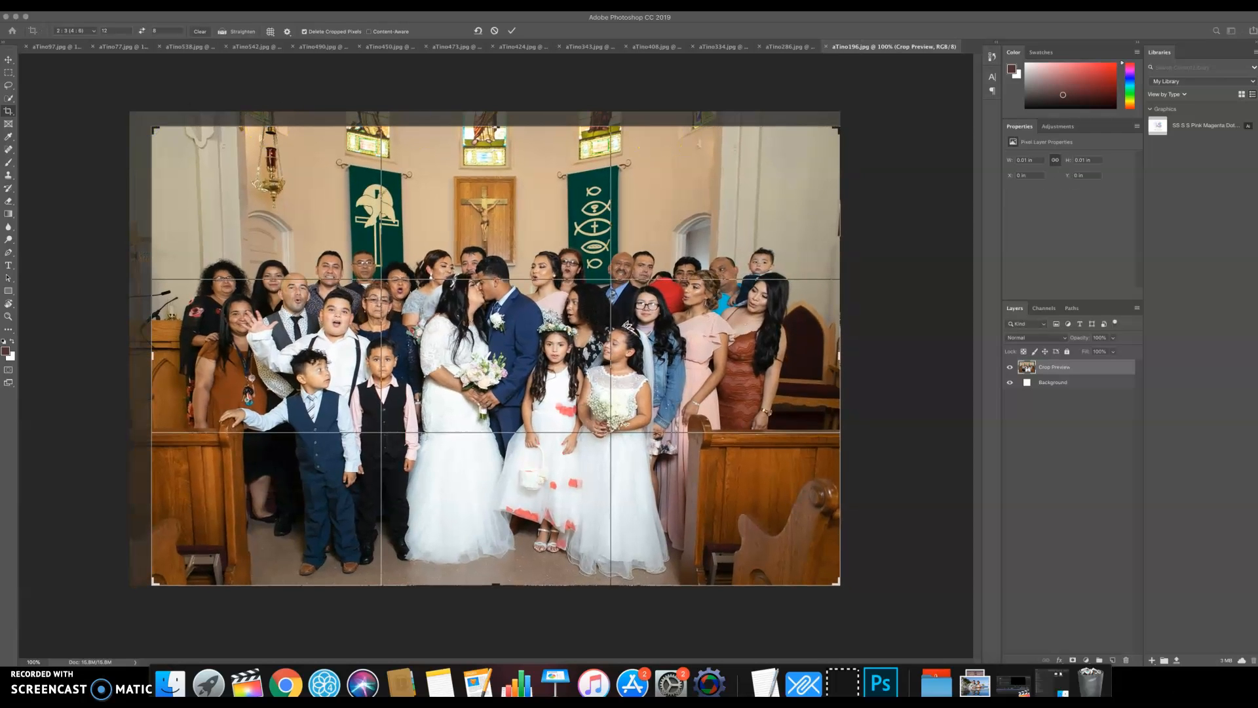
key("Escape")
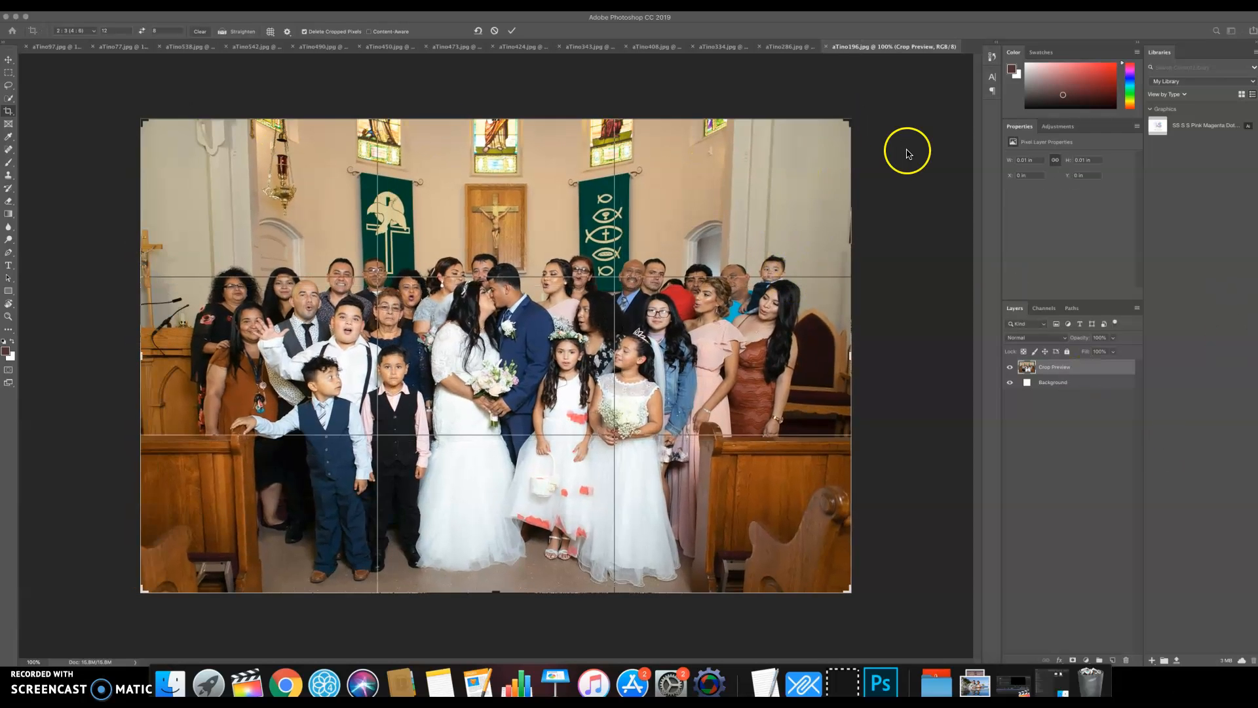
left_click(9, 59)
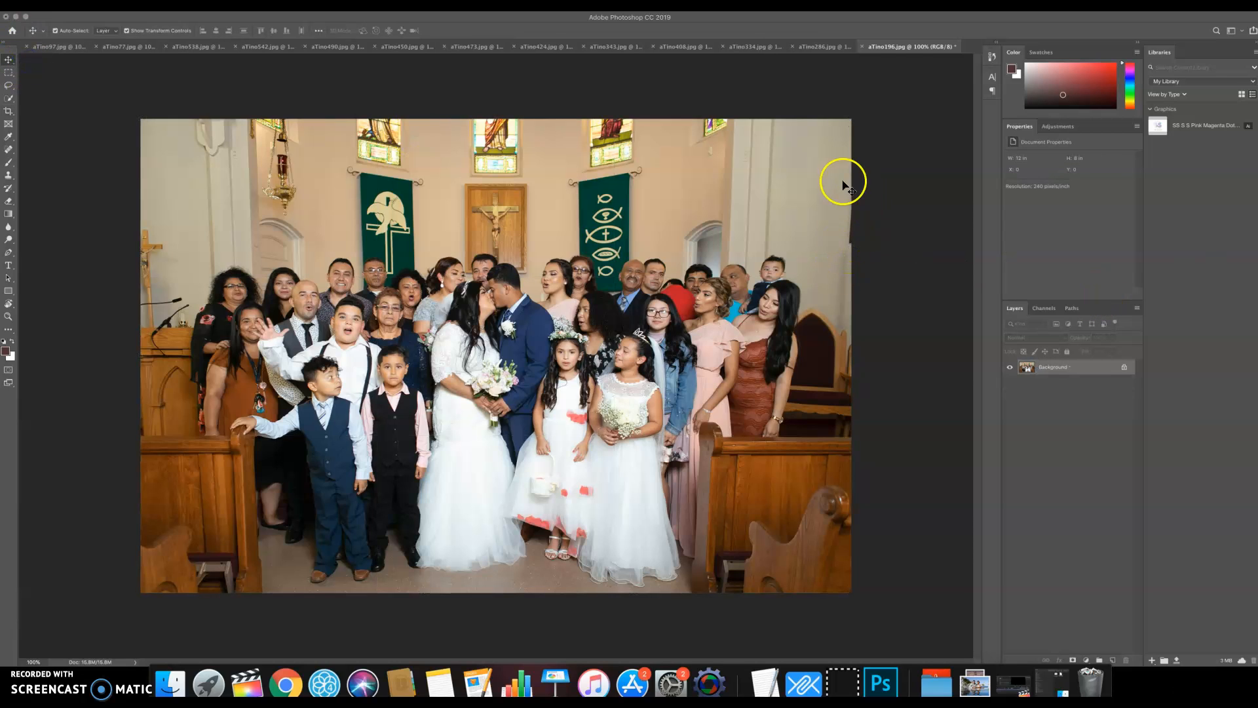
- Crop the church group photo aTino196.jpg inward from its upper-right and upper-left corners and save it
key("c")
left_click_drag(851, 119, 841, 128)
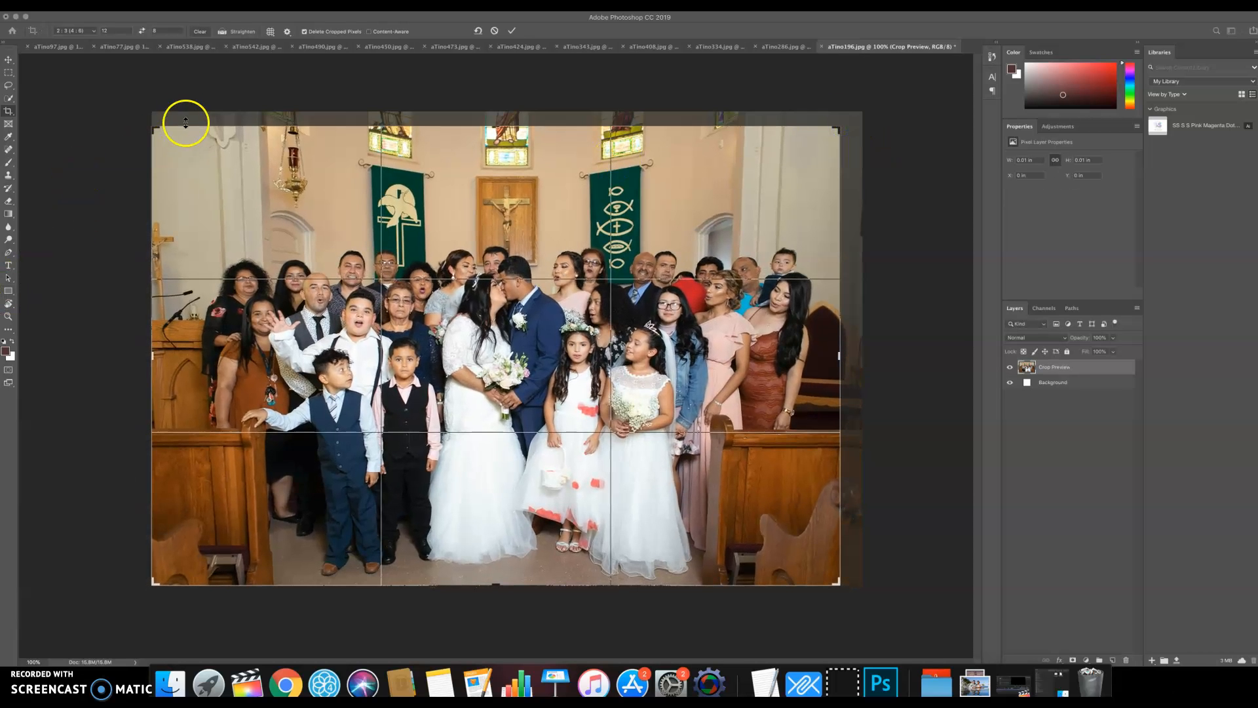
left_click_drag(151, 127, 165, 132)
key("Return")
key("super+s")
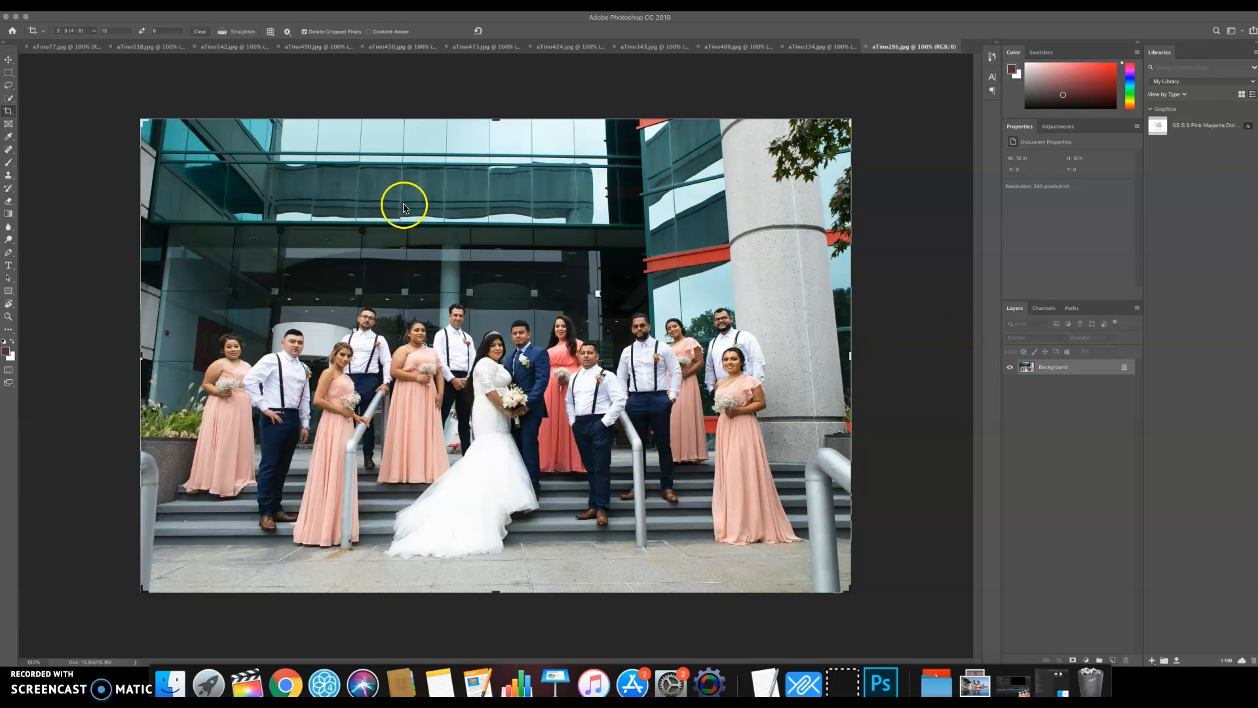
- Open aTino286.jpg in the Camera Raw filter and draw Guided Upright horizontals along the beam above the entrance and the bottom step
key("super+shift+a")
left_click(239, 33)
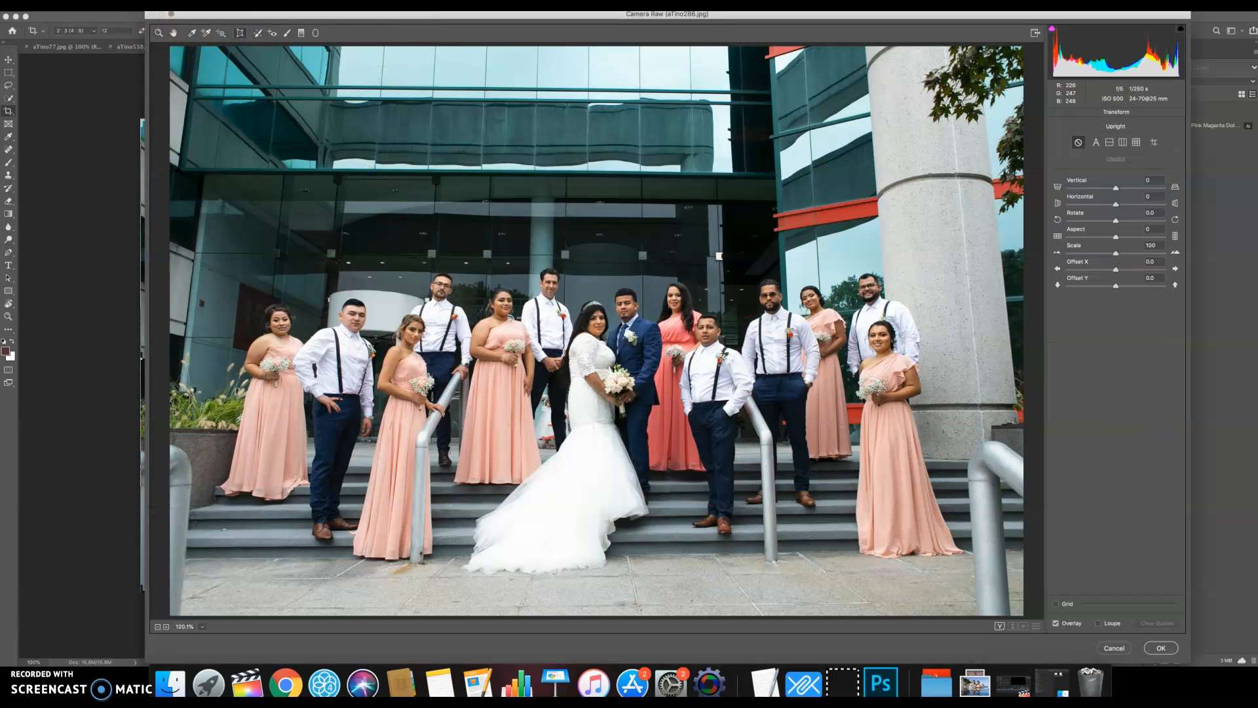
left_click(1145, 136)
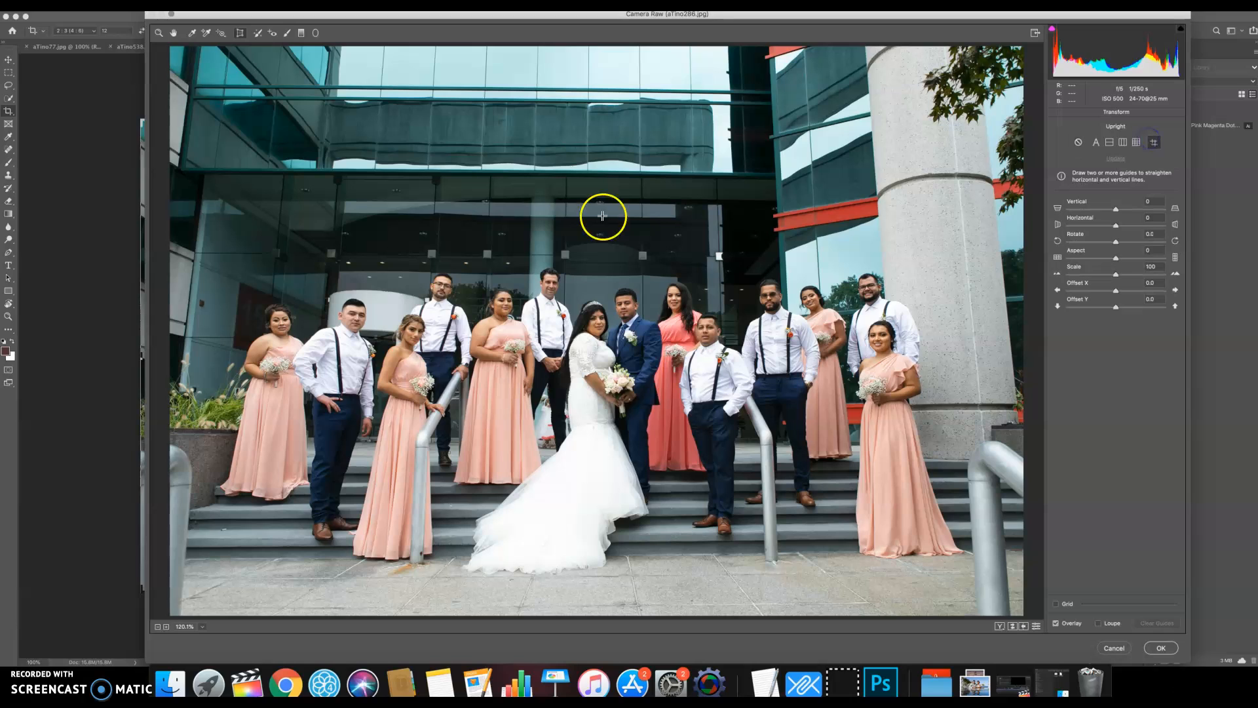
left_click_drag(217, 168, 855, 173)
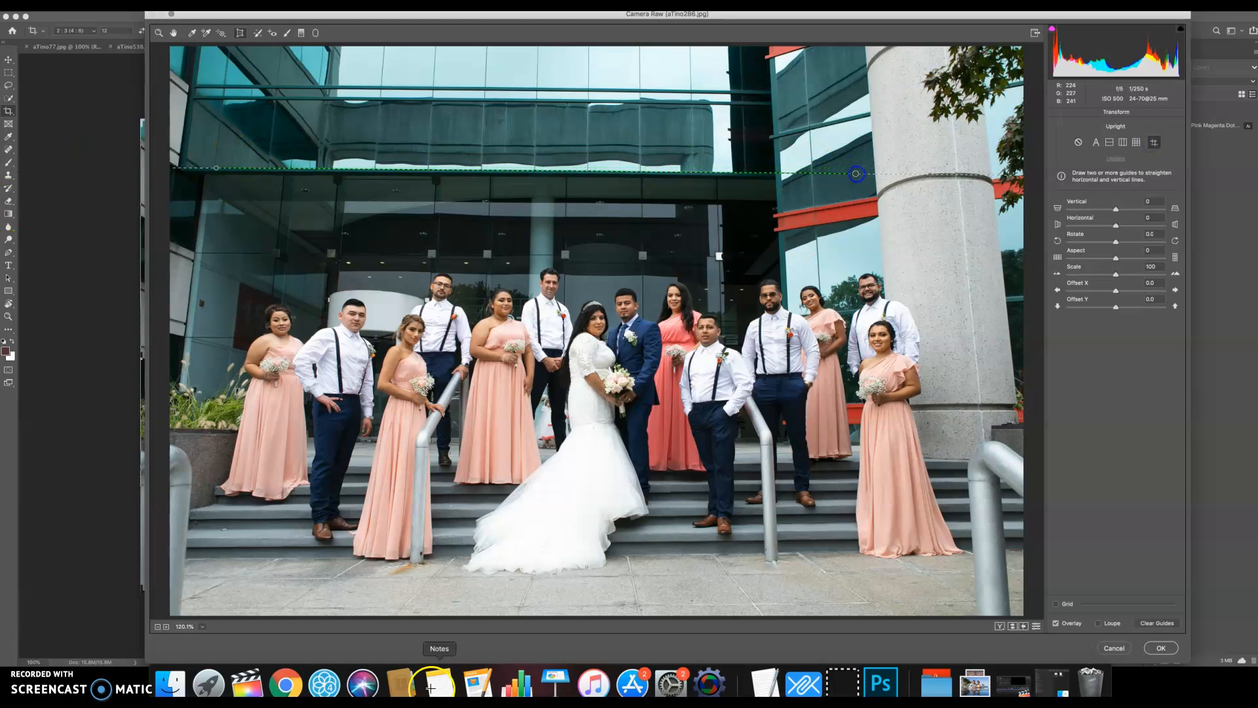
left_click_drag(255, 556, 1165, 550)
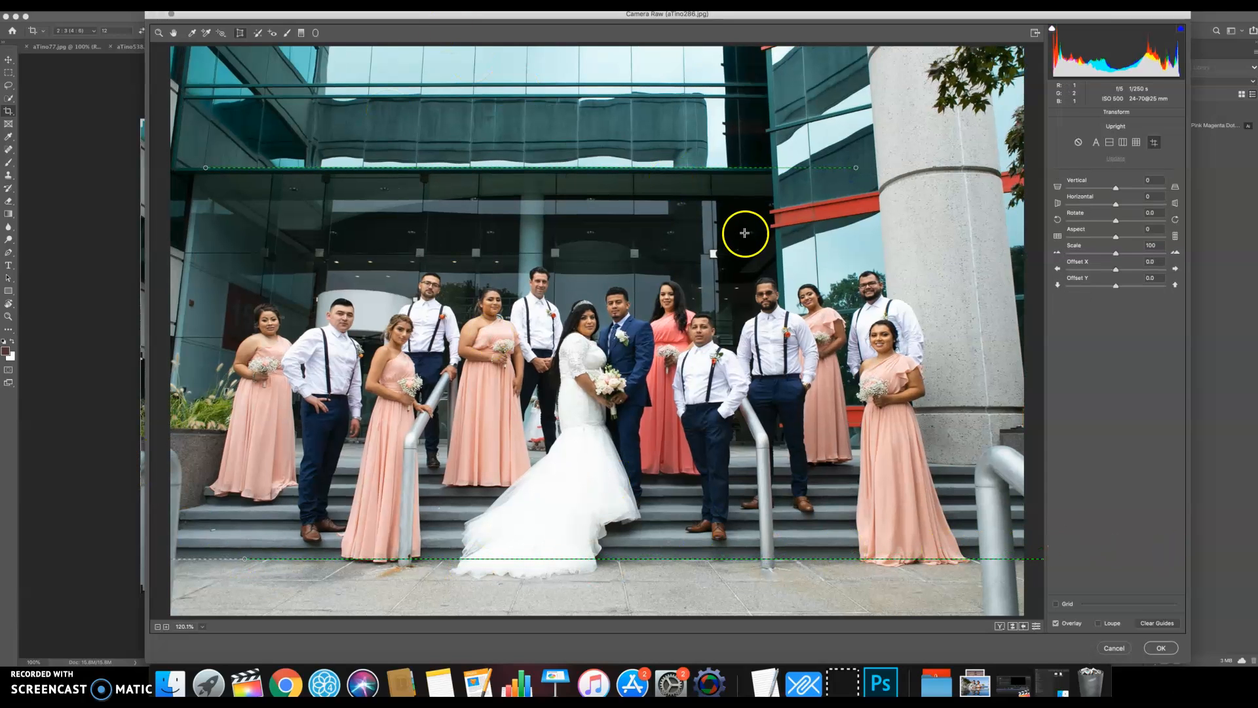
- Add vertical Upright guides along the entrance's left and right glass frames in the bridal party photo and apply the correction
left_click_drag(713, 177, 716, 414)
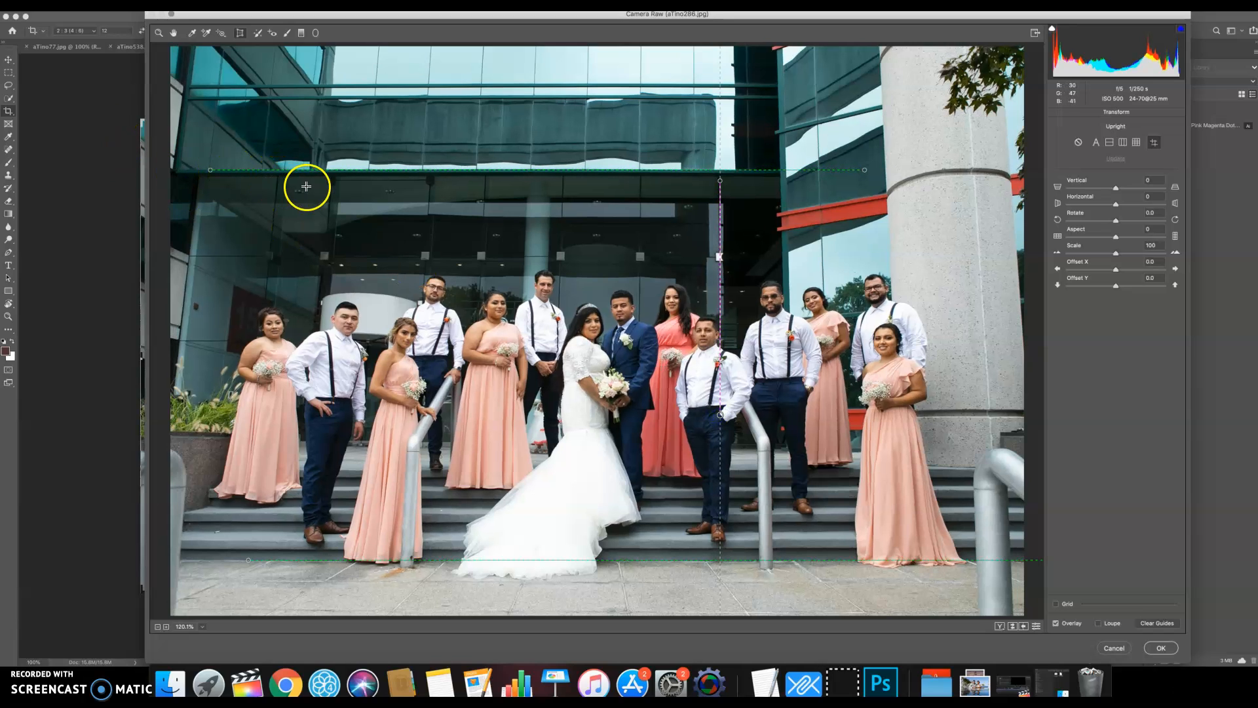
left_click_drag(259, 342, 254, 411)
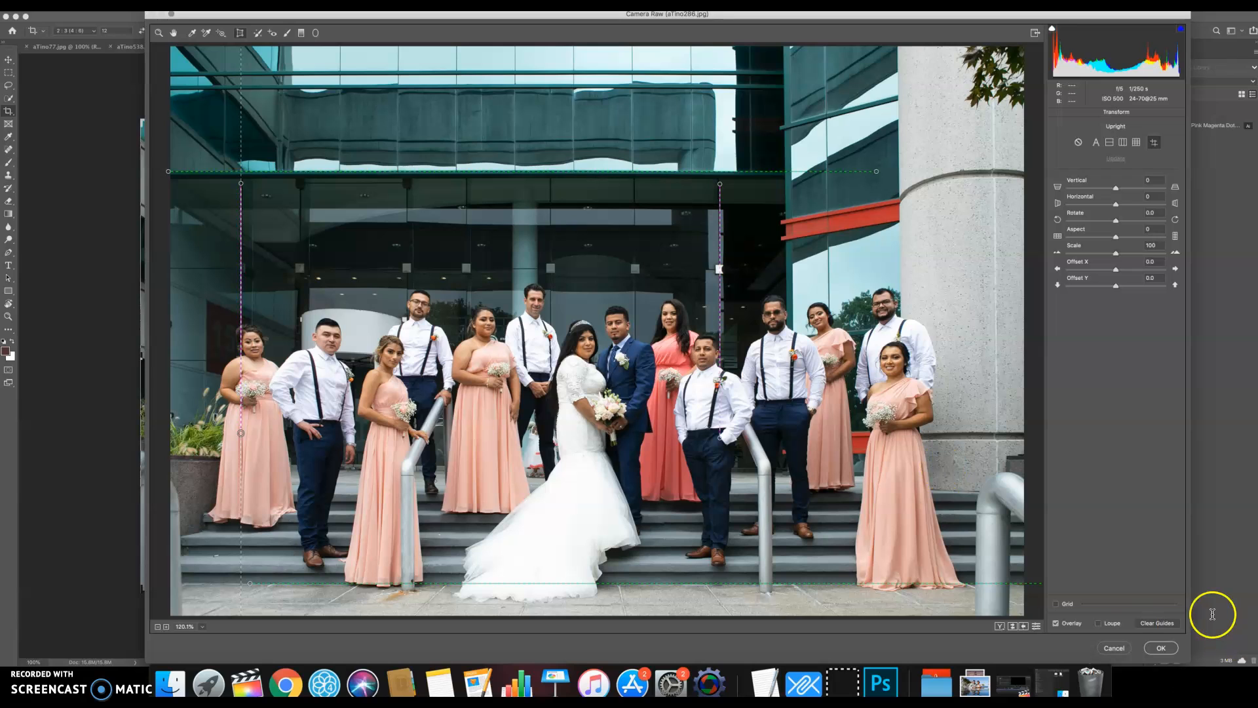
left_click(1157, 649)
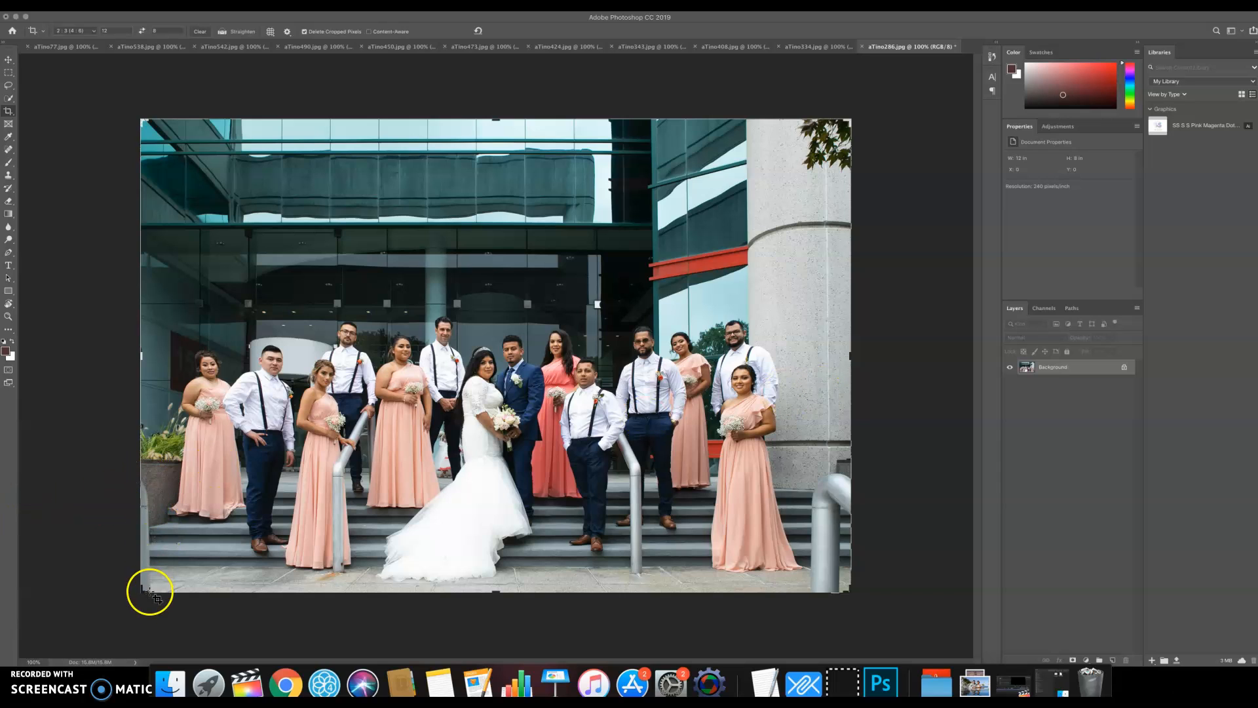
- Crop the bridal party photo aTino286.jpg inward from its upper-left and upper-right corners to cut out the leaves and the right-hand railing
left_click(141, 121)
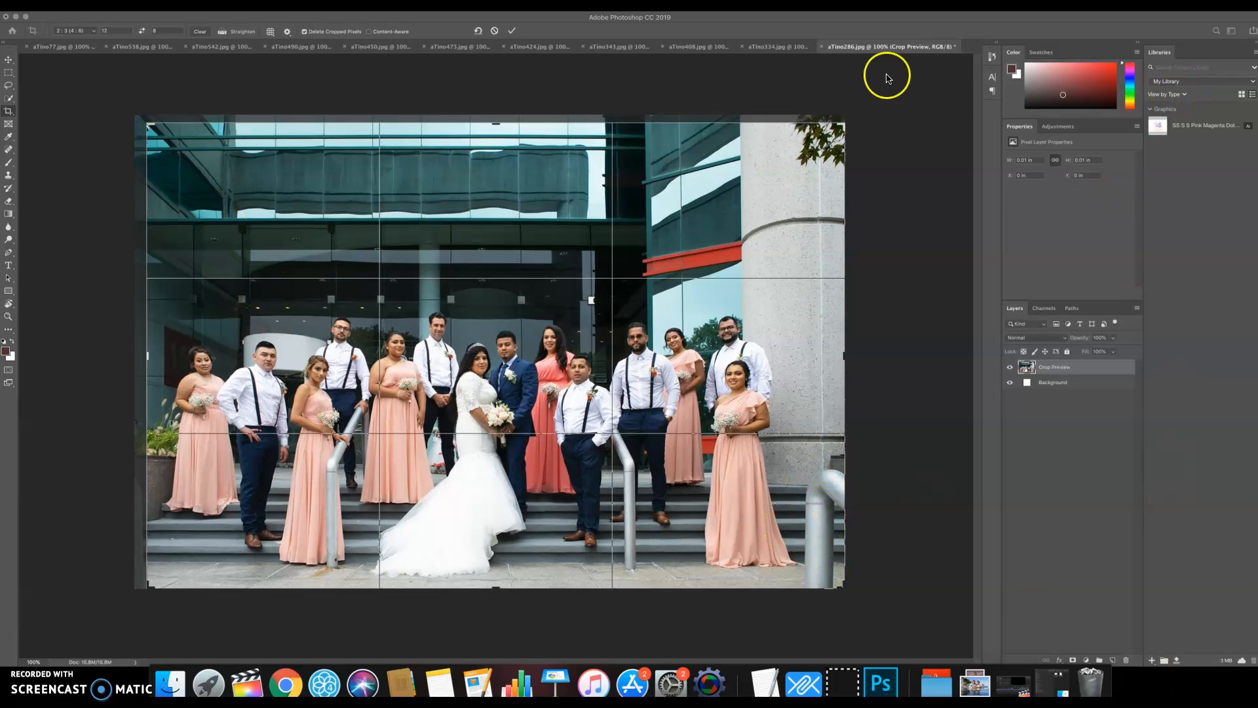
left_click_drag(844, 124, 833, 137)
left_click_drag(827, 141, 827, 141)
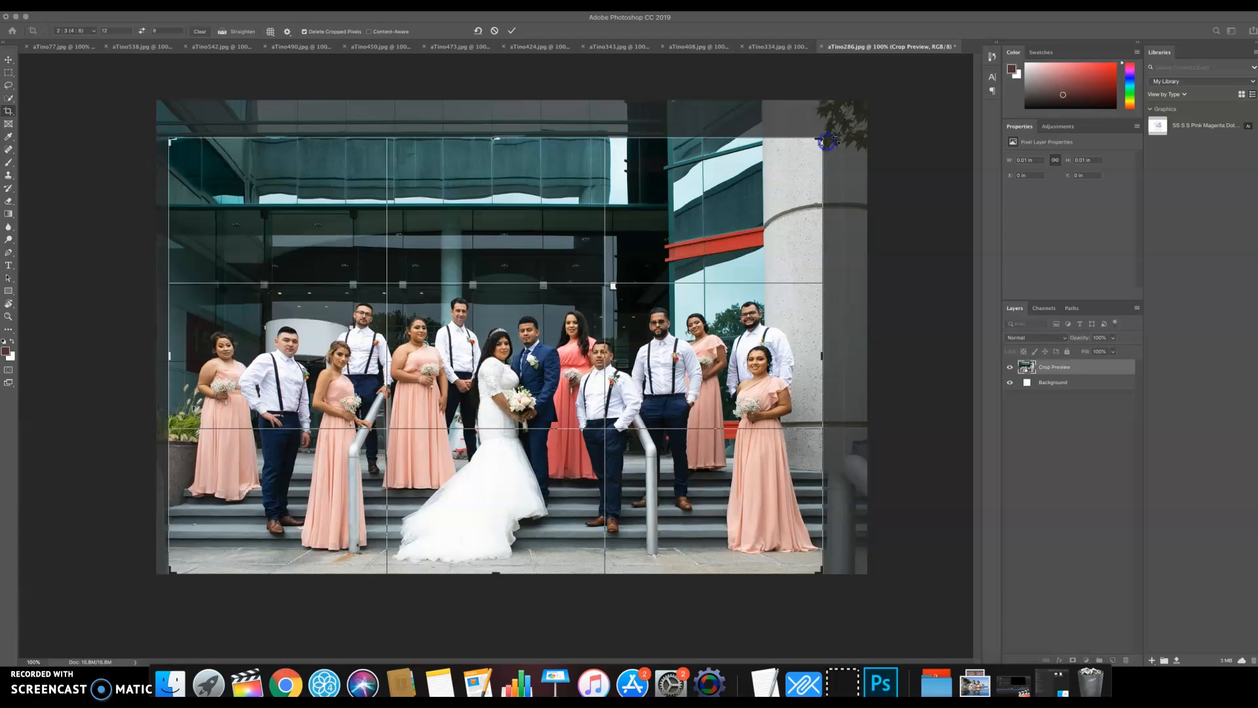
key("Return")
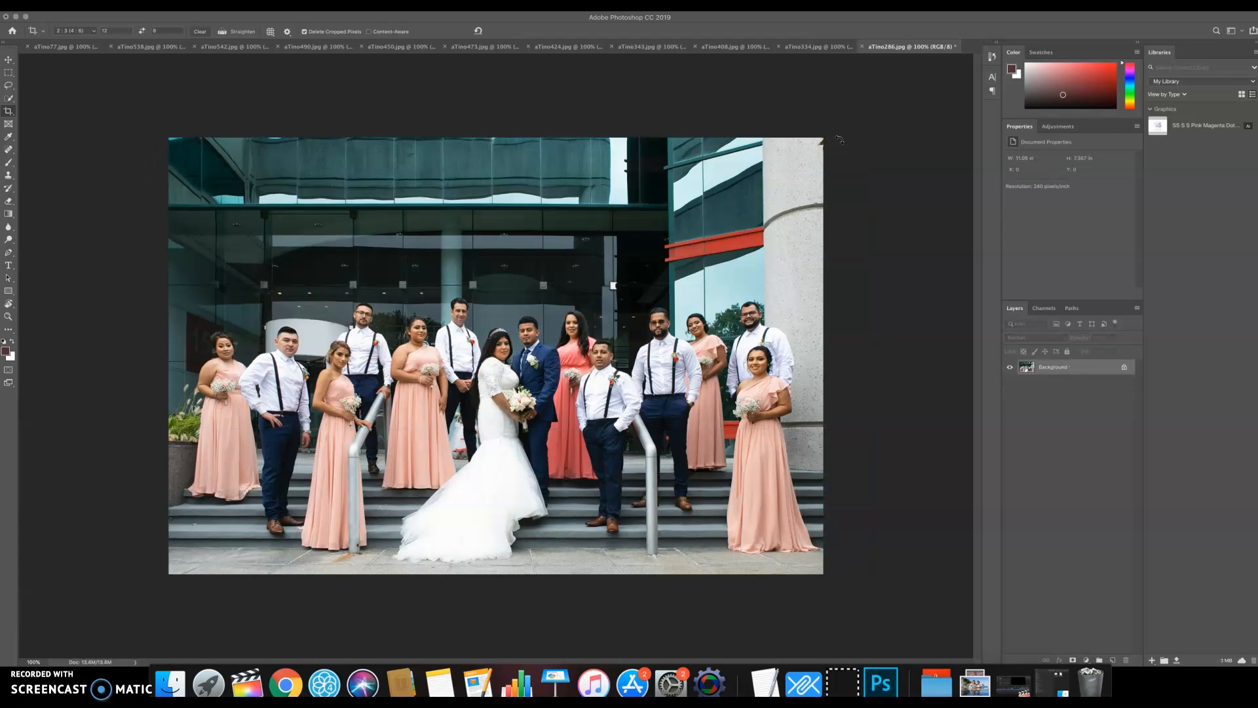
- Heal the leaf remnant in the upper-right corner, save and close aTino286.jpg, and close the next photo, aTino334.jpg, unedited
left_click(819, 141)
key("j")
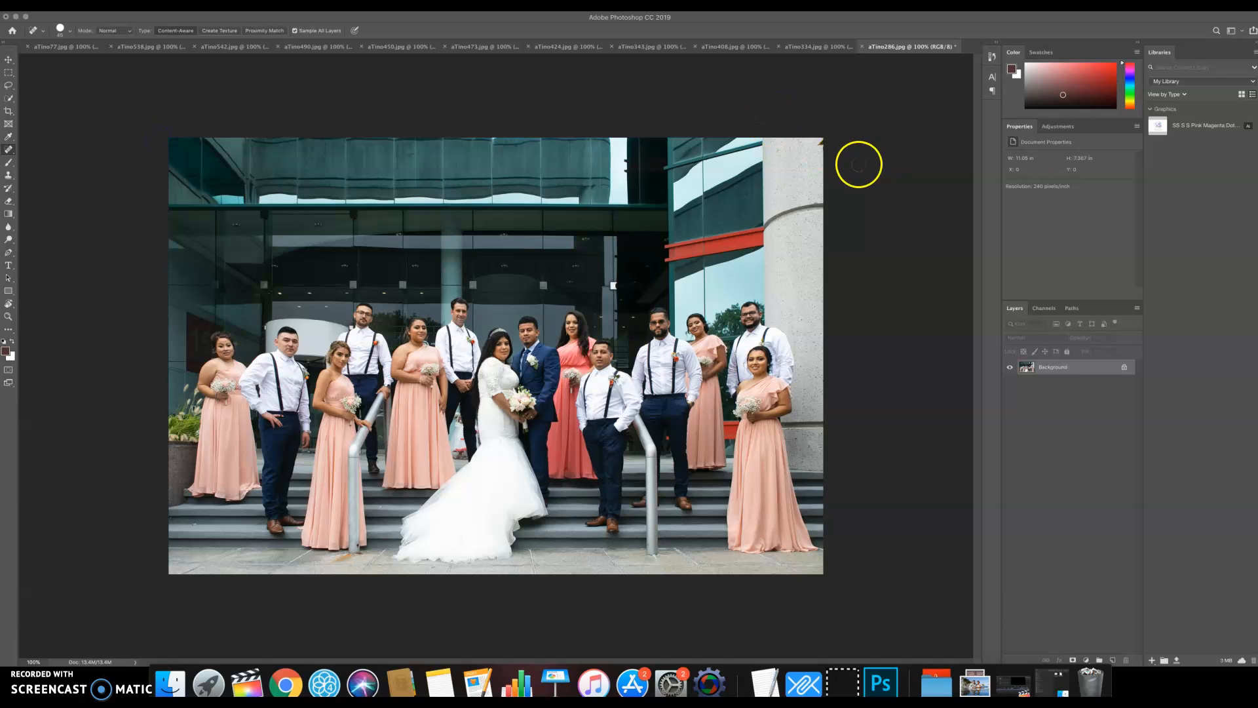
key("super+s")
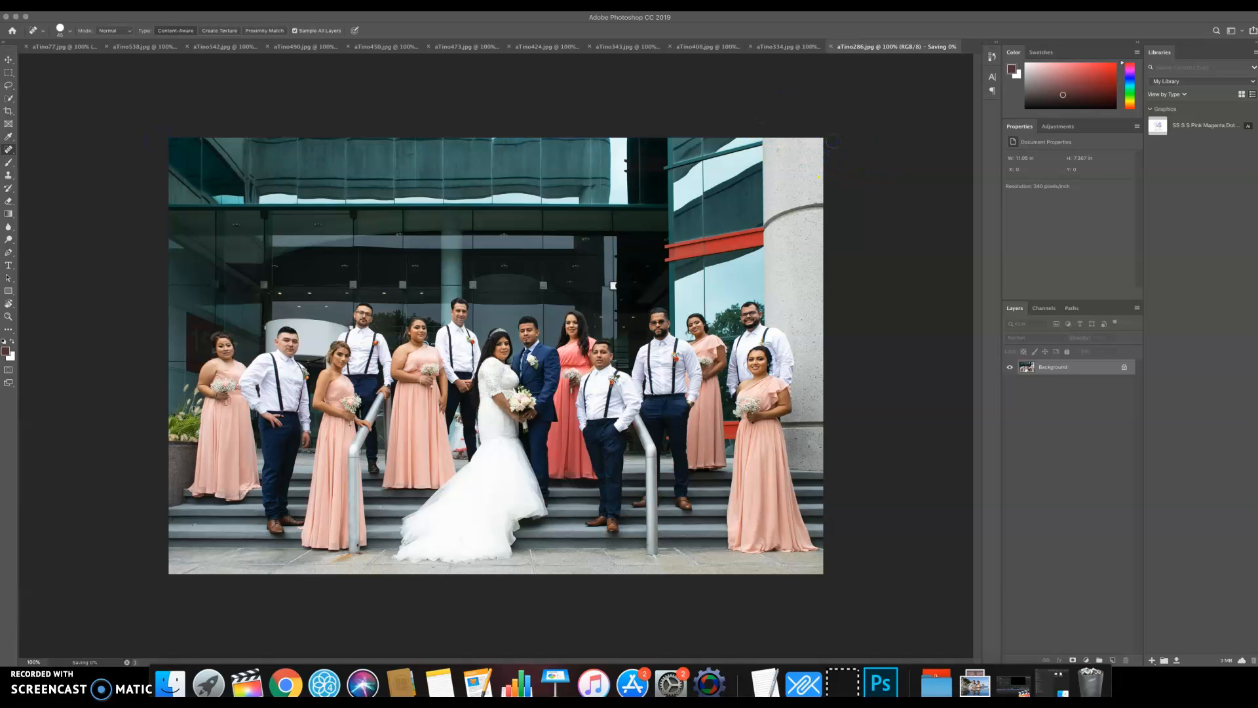
key("super+w")
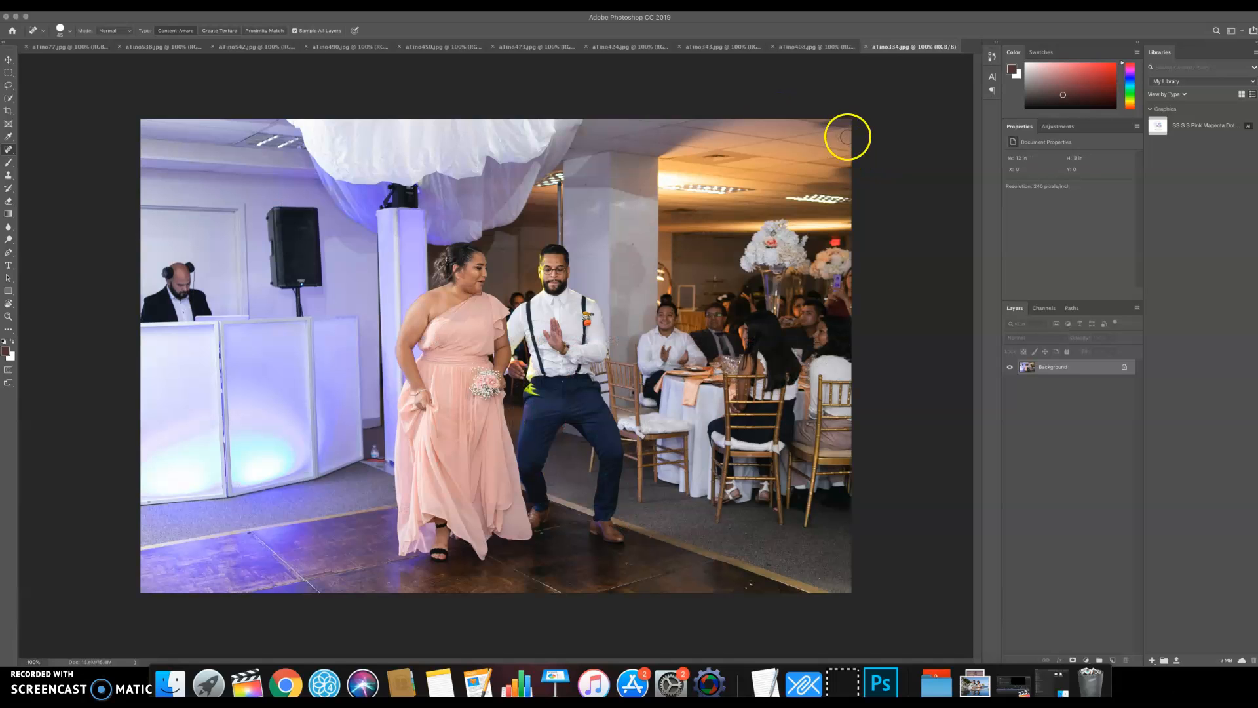
key("super+w")
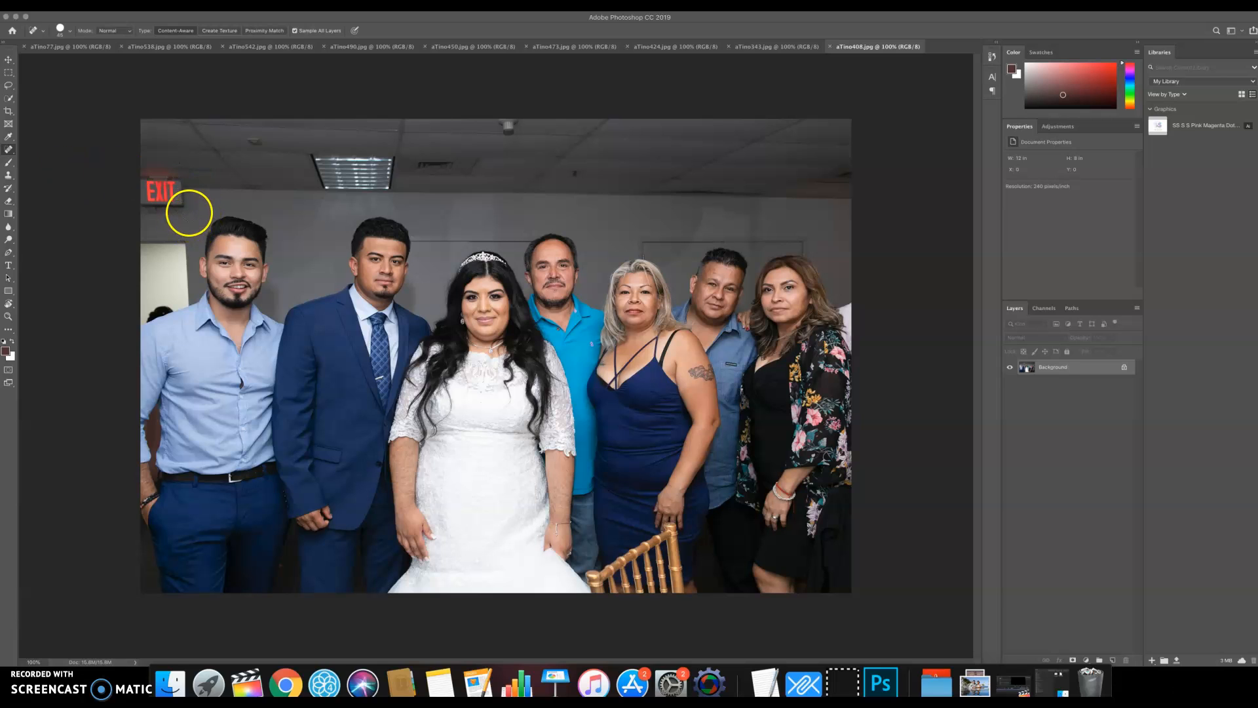
- Heal away the exit sign, the ceiling fixture and the spot near the right edge in aTino408.jpg using a larger brush, and save and close it
key("bracketright")
key("bracketright")
key("bracketright")
left_click_drag(157, 191, 169, 189)
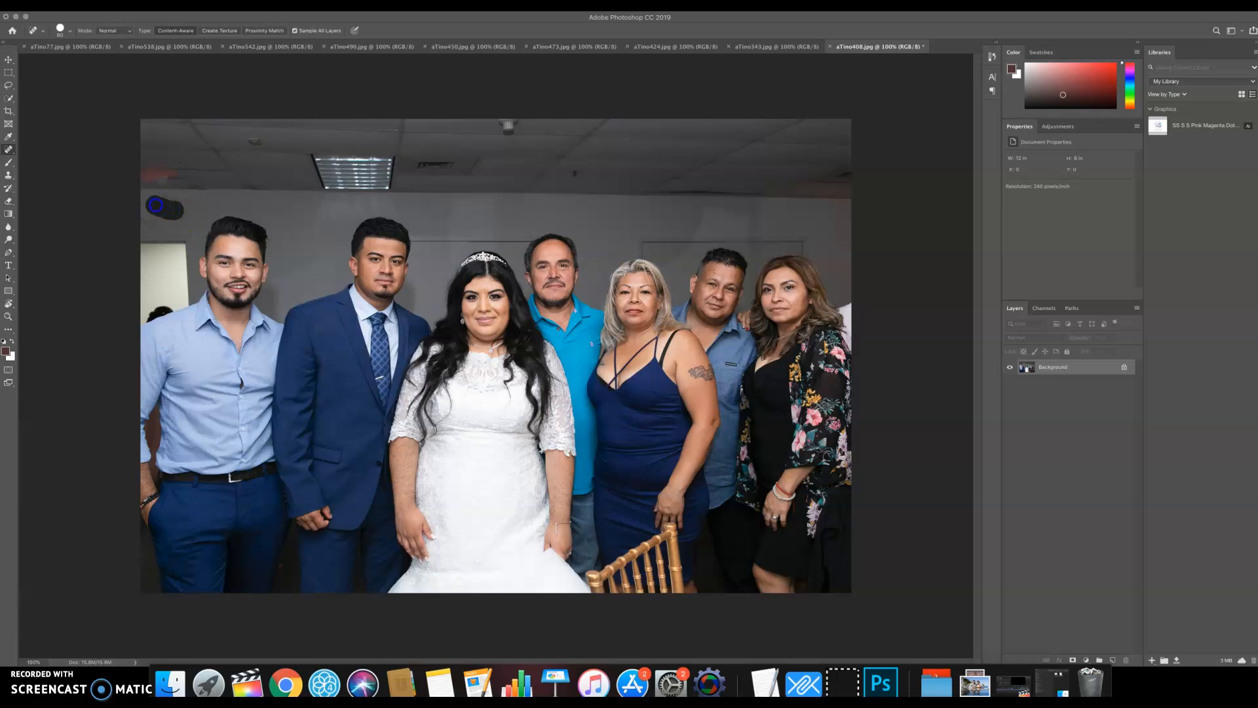
left_click(508, 124)
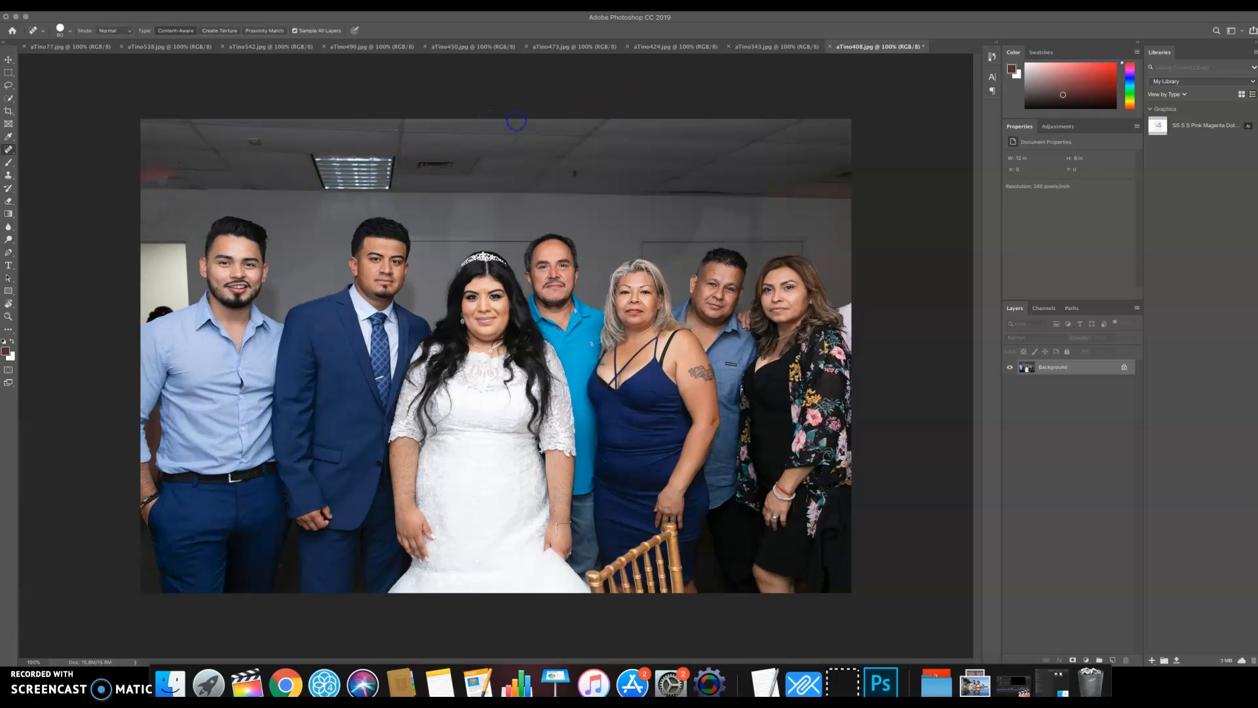
left_click(846, 177)
key("super+s")
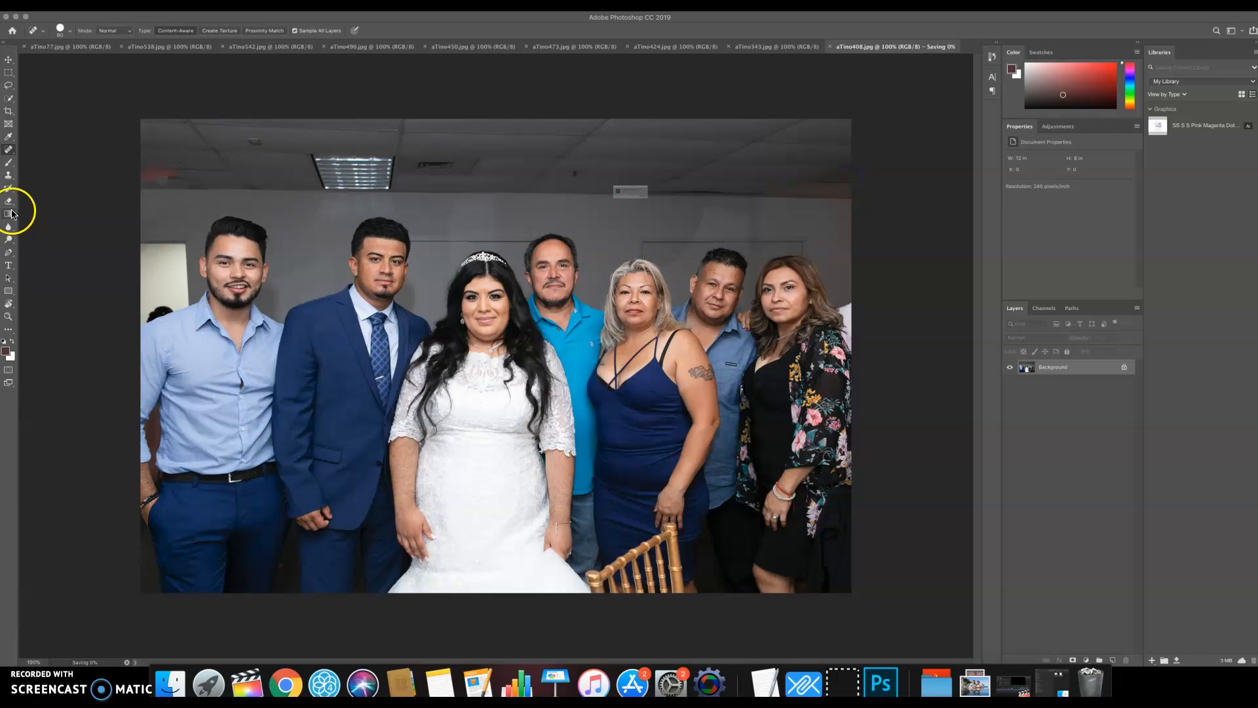
key("super+w")
left_click(698, 214)
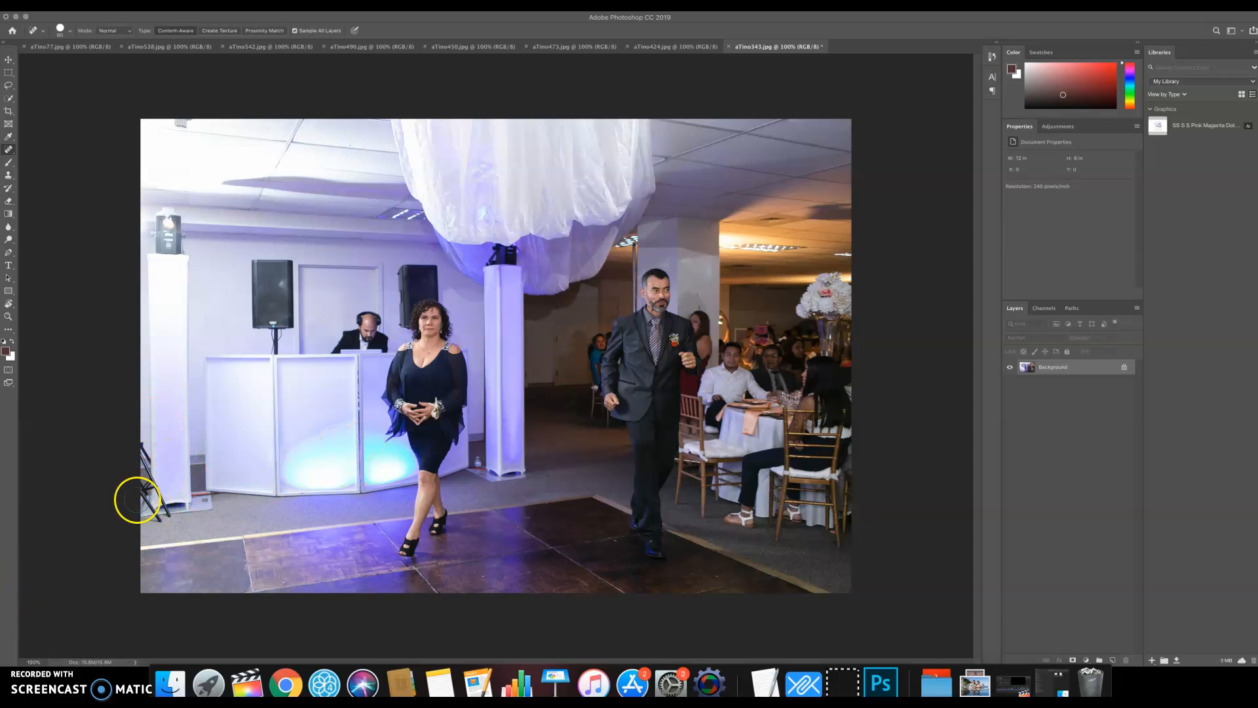
- Crop aTino343.jpg inward from its upper-left corner to exclude the left light column and tripod, compare before and after, and save and close it
key("c")
left_click_drag(142, 120, 171, 145)
key("Return")
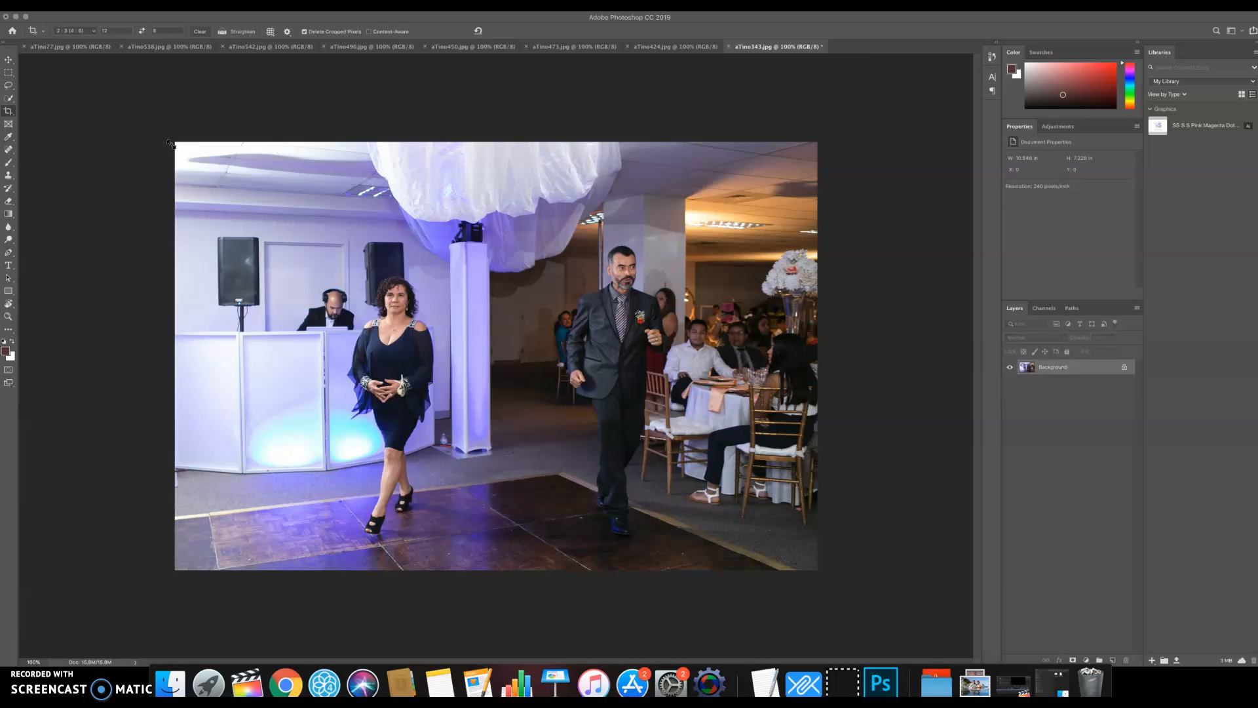
key("super+z")
key("super+shift+z")
key("super+s")
key("super+w")
- Cancel closing the family table photo aTino424.jpg and crop it inward from its upper-left corner
key("super+w")
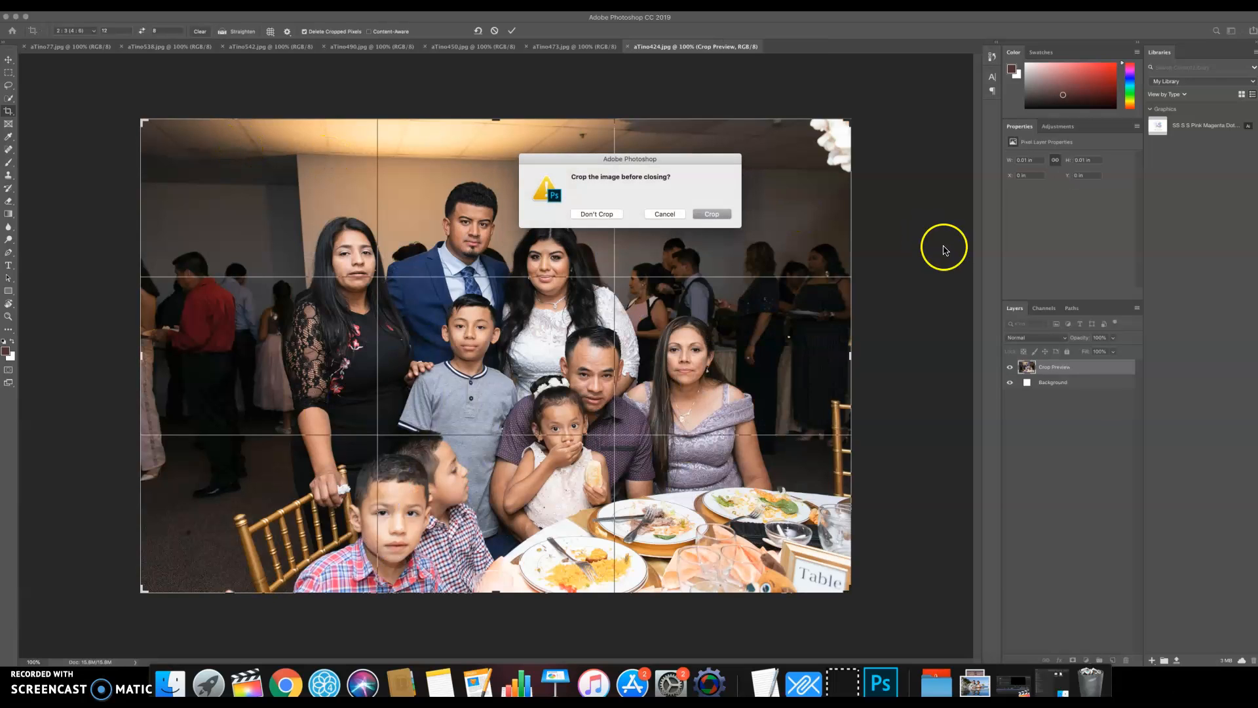
left_click(664, 214)
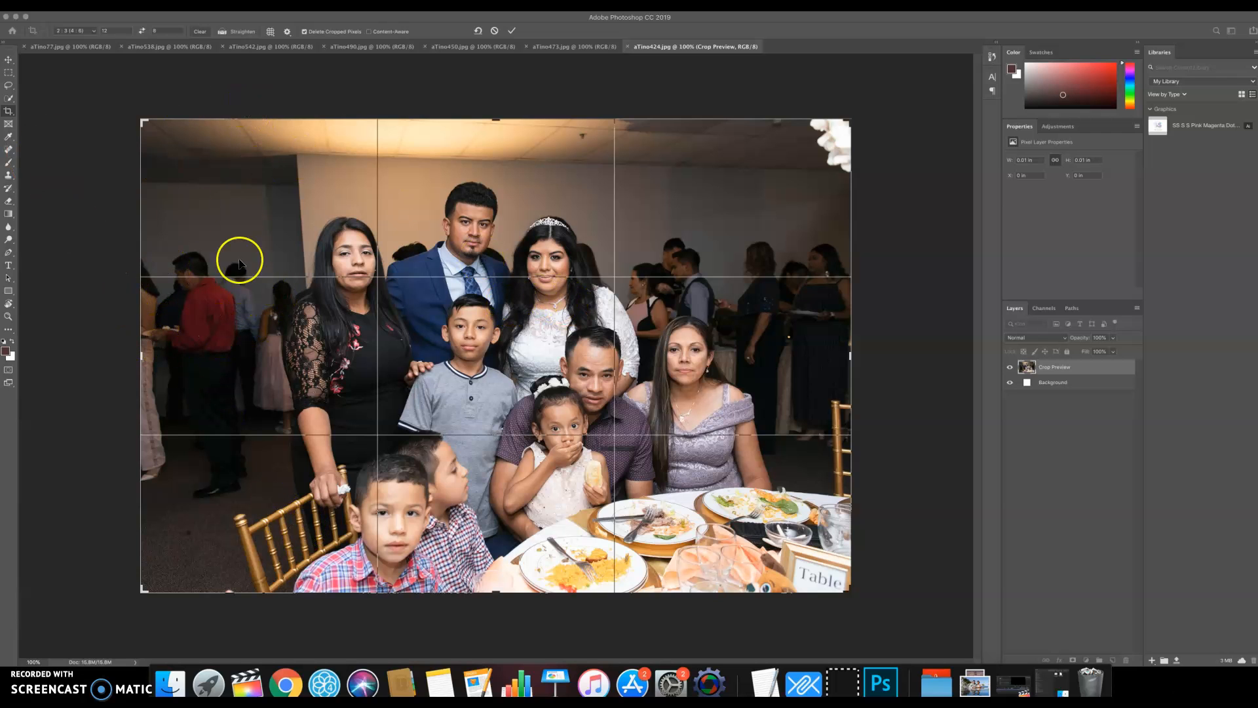
left_click_drag(143, 122, 171, 135)
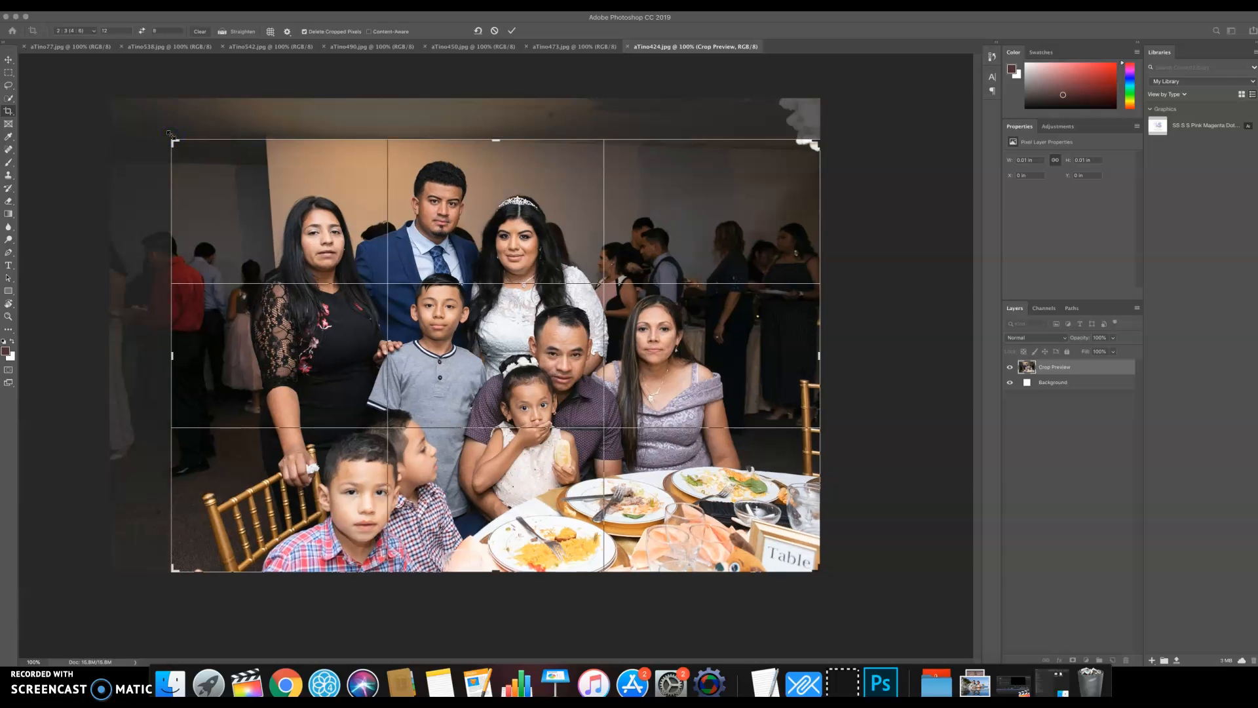
key("Return")
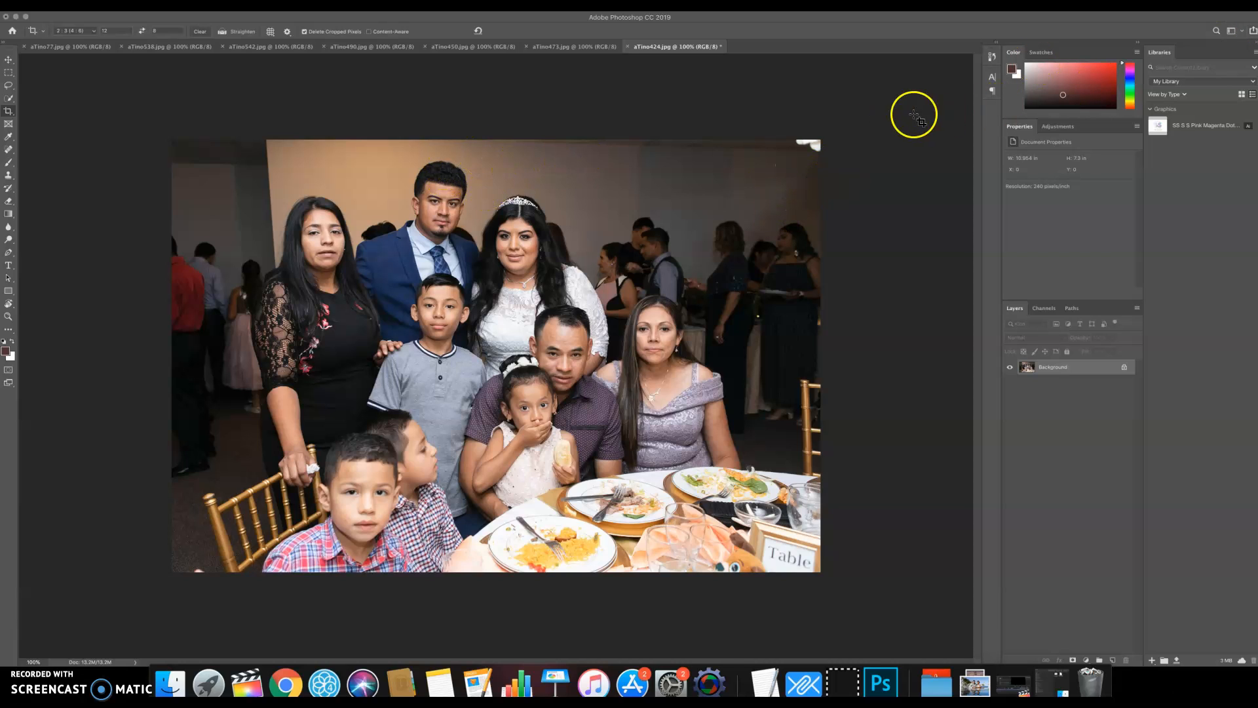
- Heal away the white flowers in the upper-right corner and the ceiling strip along the top edge, and save and close aTino424.jpg
key("j")
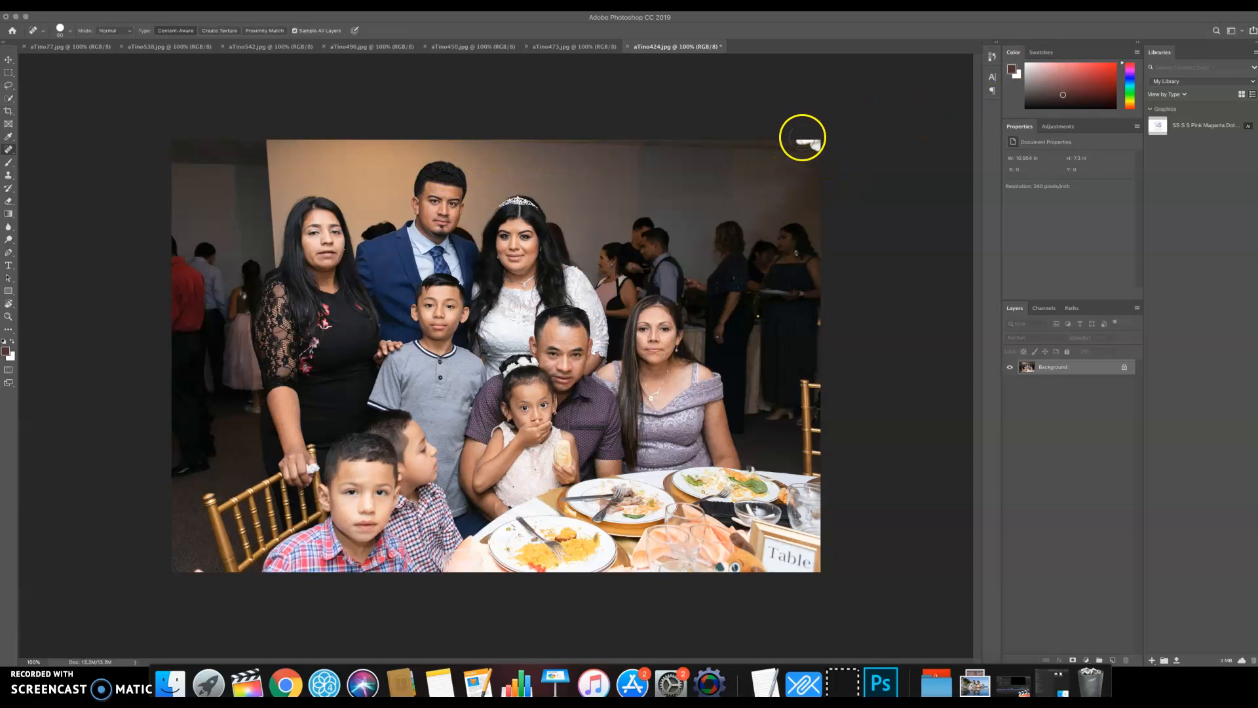
left_click_drag(811, 145, 812, 143)
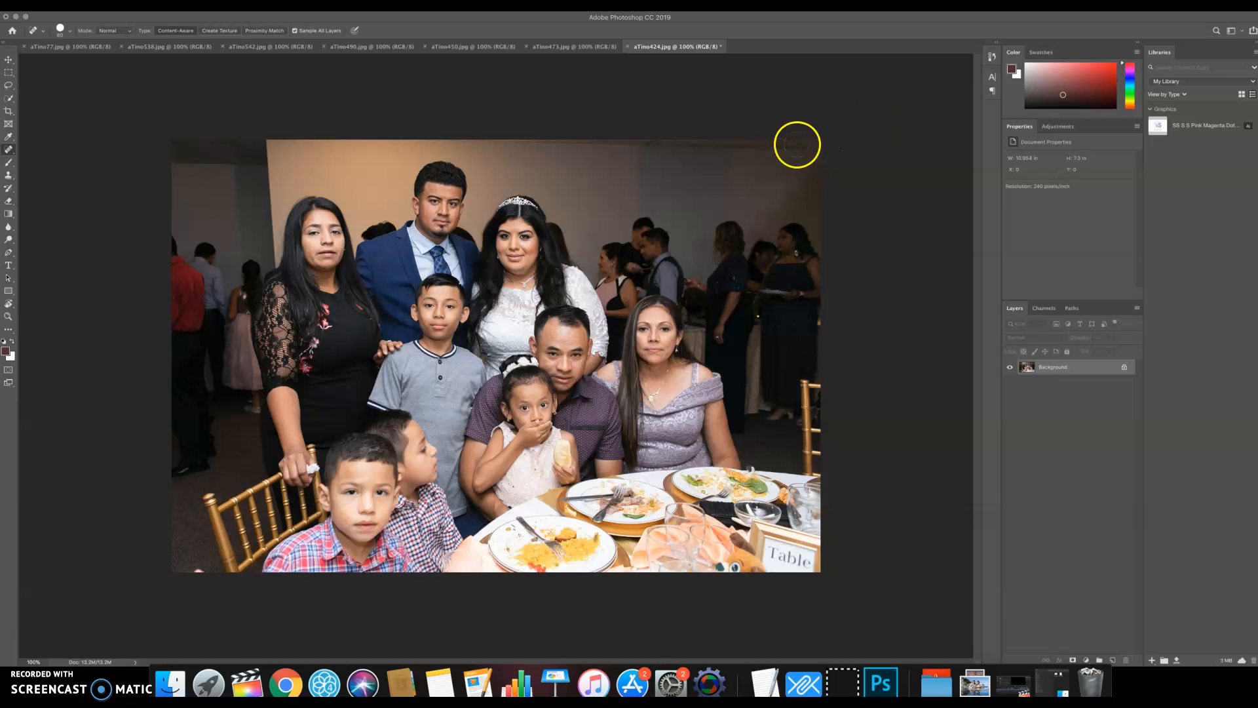
left_click_drag(475, 144, 754, 141)
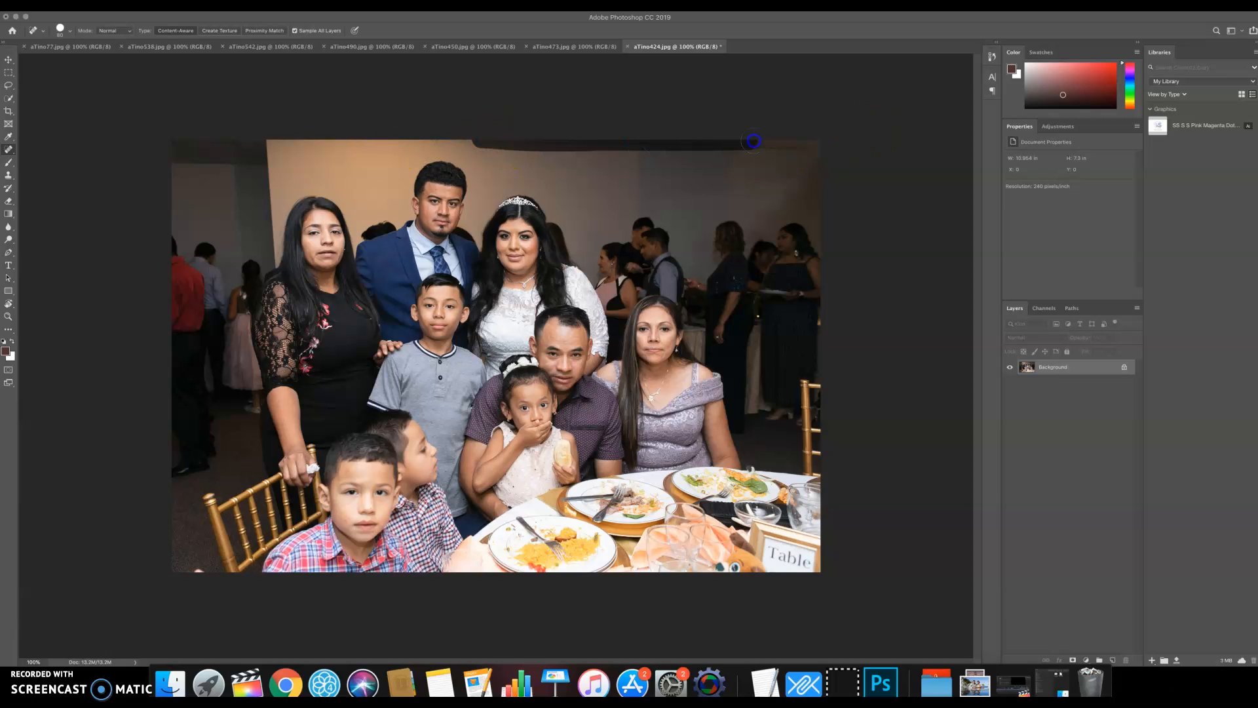
left_click_drag(850, 137, 848, 136)
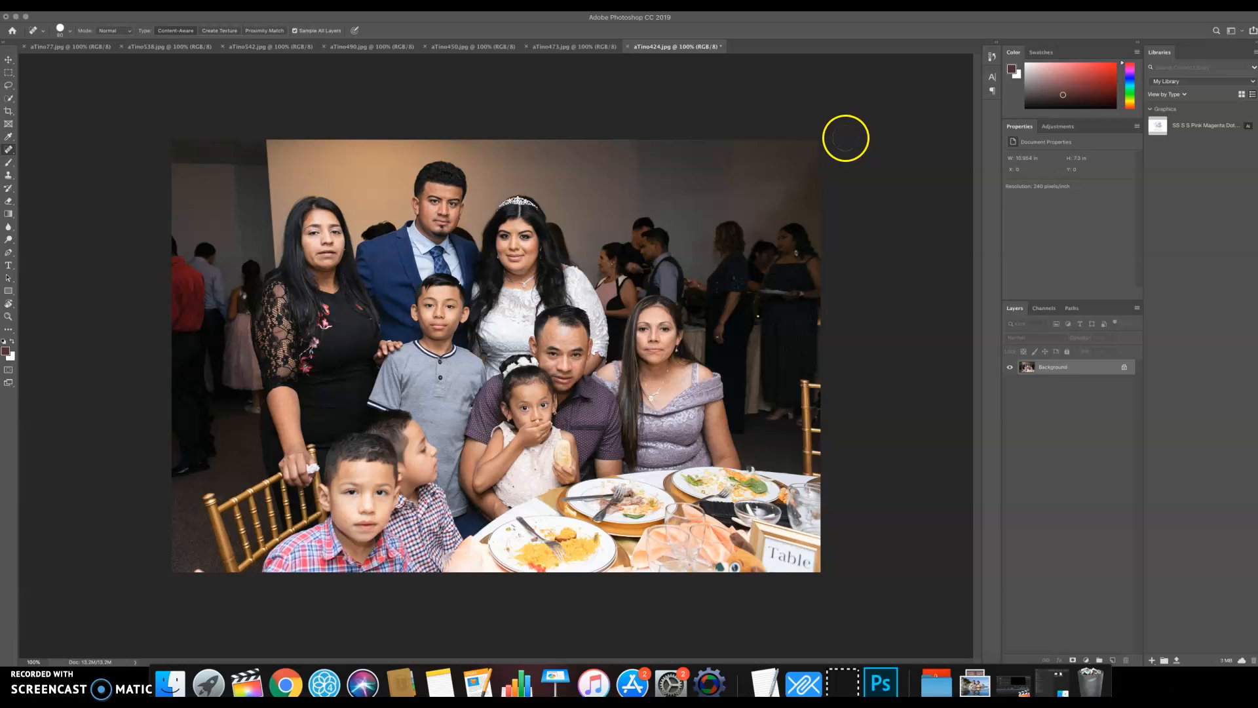
key("ctrl+s")
key("w")
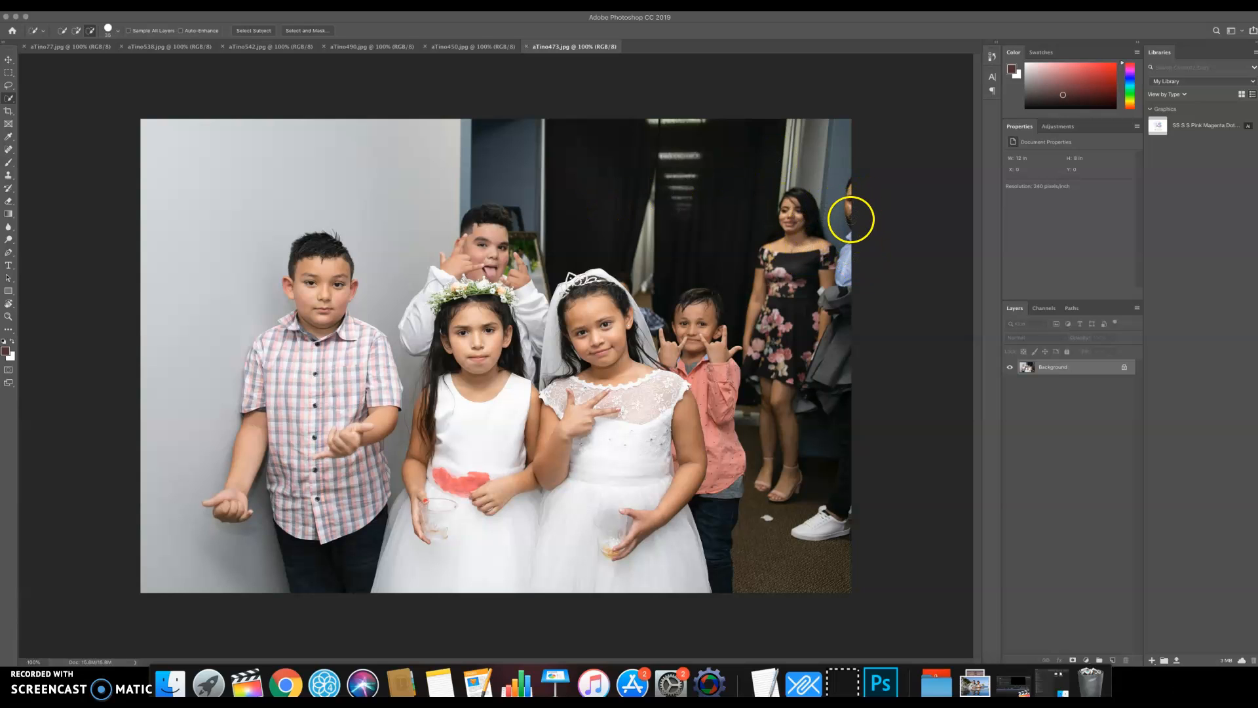
- Crop the children's photo aTino473.jpg inward from its upper-right and upper-left corners and save it
key("c")
left_click_drag(849, 120, 841, 126)
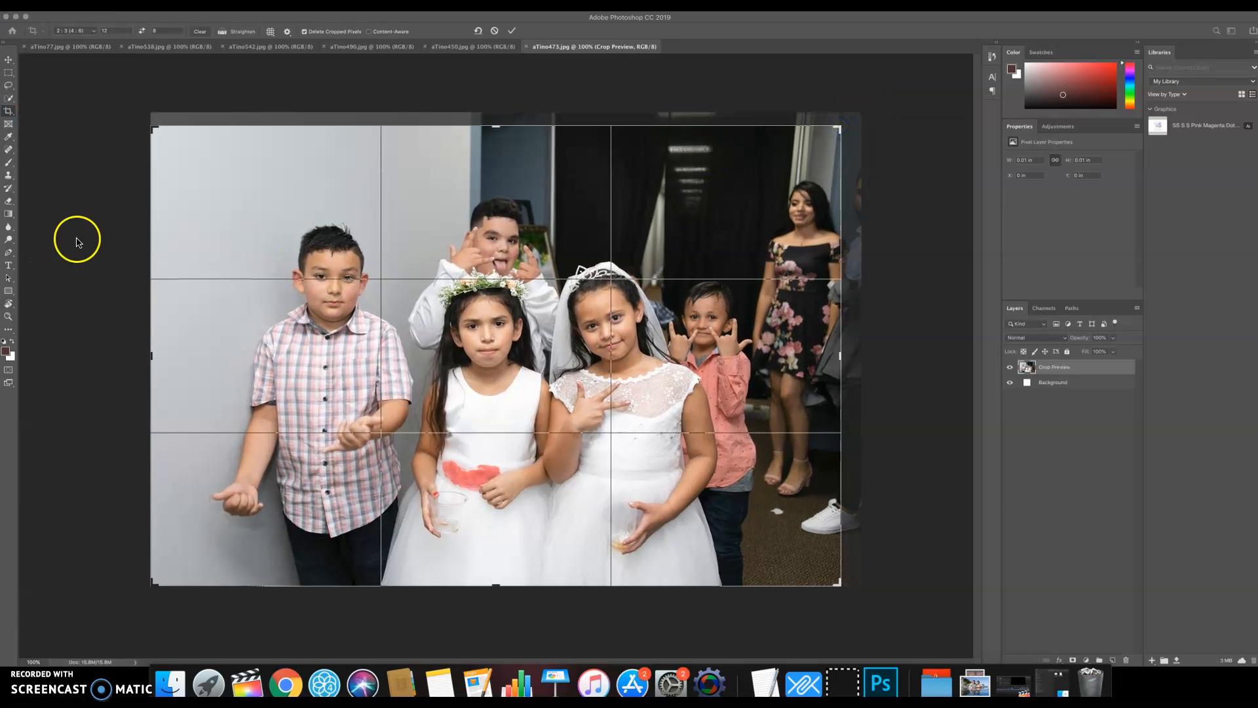
left_click_drag(153, 129, 170, 141)
key("Return")
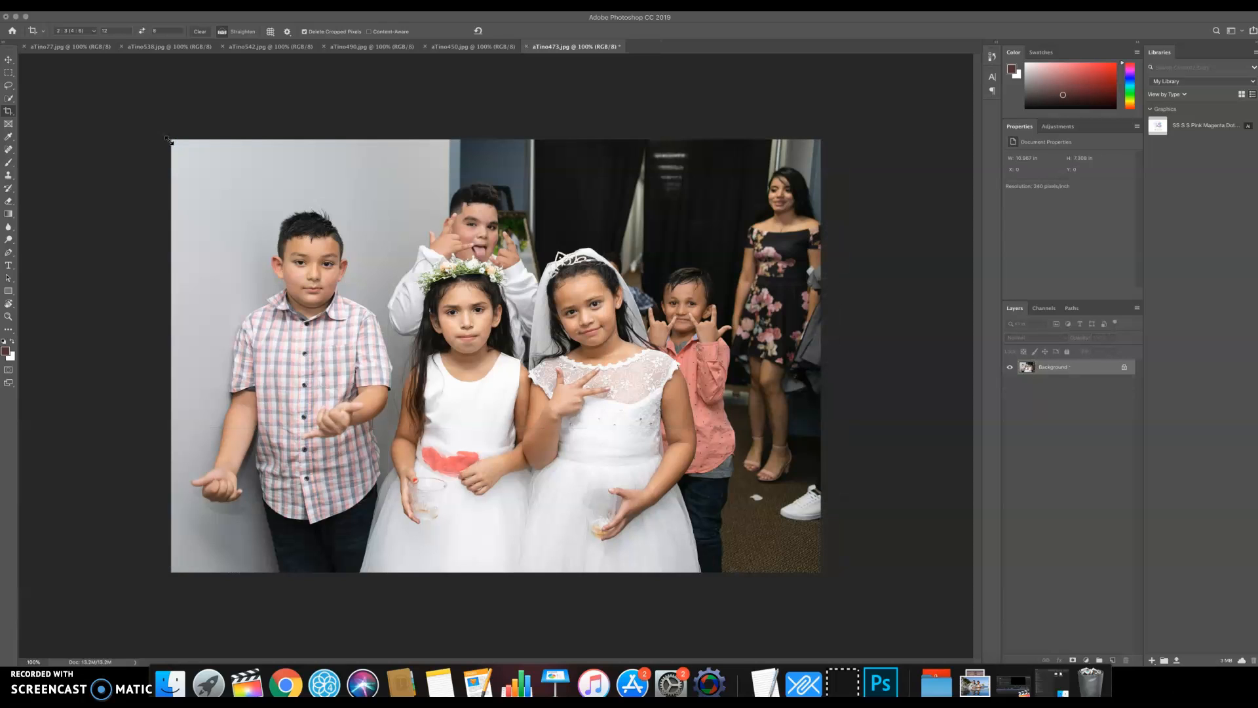
key("super+s")
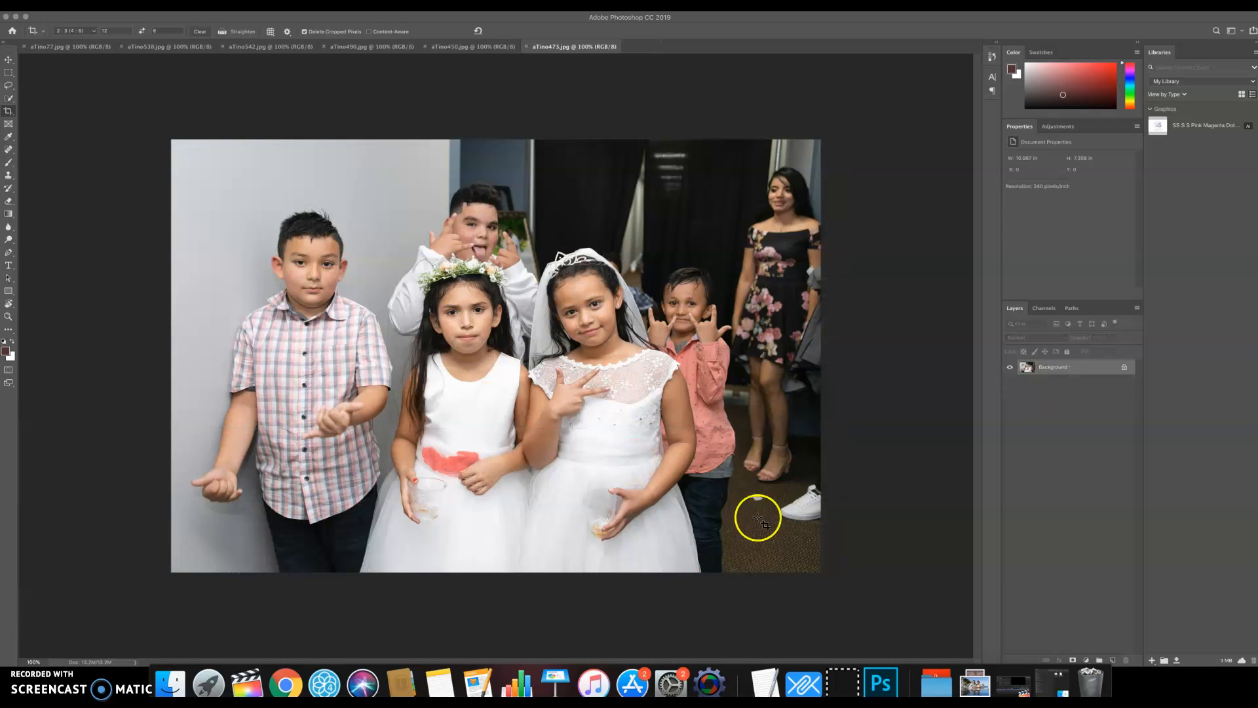
- Heal away the white sneaker at the right edge of aTino473.jpg, save and close it, and close the following photo unedited
key("j")
mouse_move(816, 483)
left_mouse_down()
mouse_move(784, 512)
mouse_move(829, 519)
mouse_move(808, 507)
mouse_move(808, 483)
mouse_move(787, 510)
left_mouse_up()
key("super+s")
key("super+w")
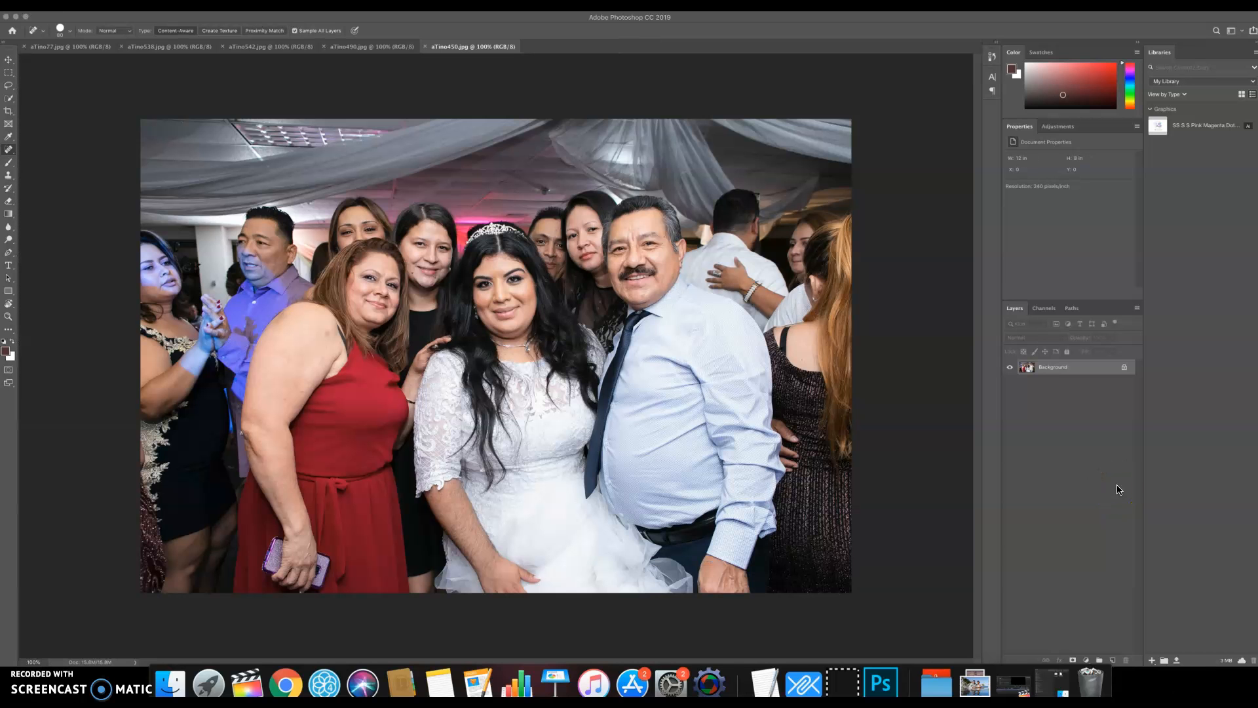
key("super+w")
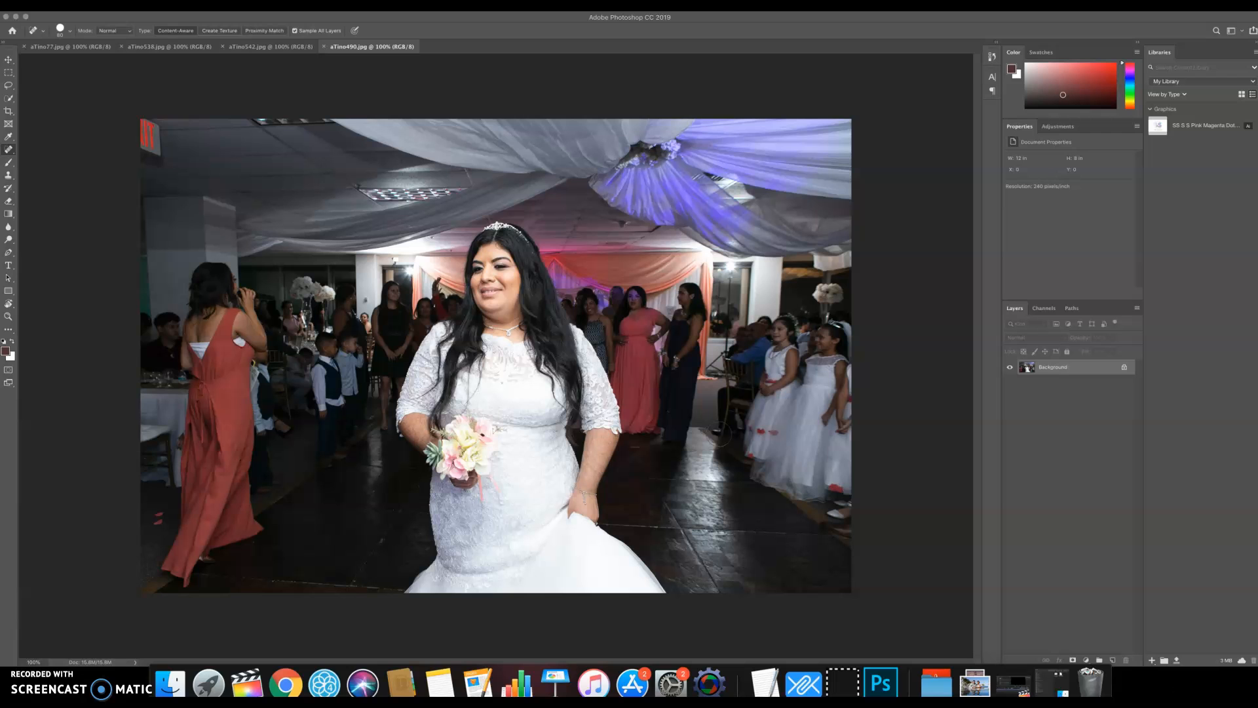
- Crop aTino490.jpg inward from its upper-left corner to exclude the exit sign, and save and close it
key("c")
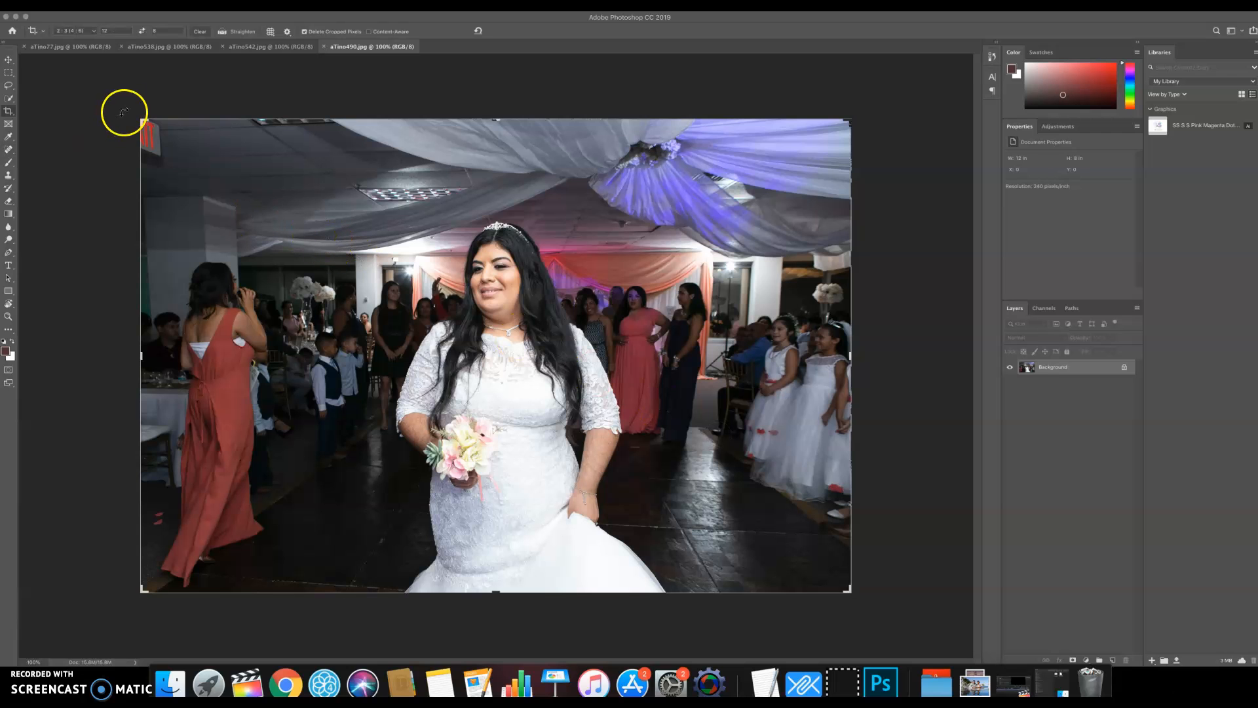
left_click_drag(139, 118, 160, 126)
key("Return")
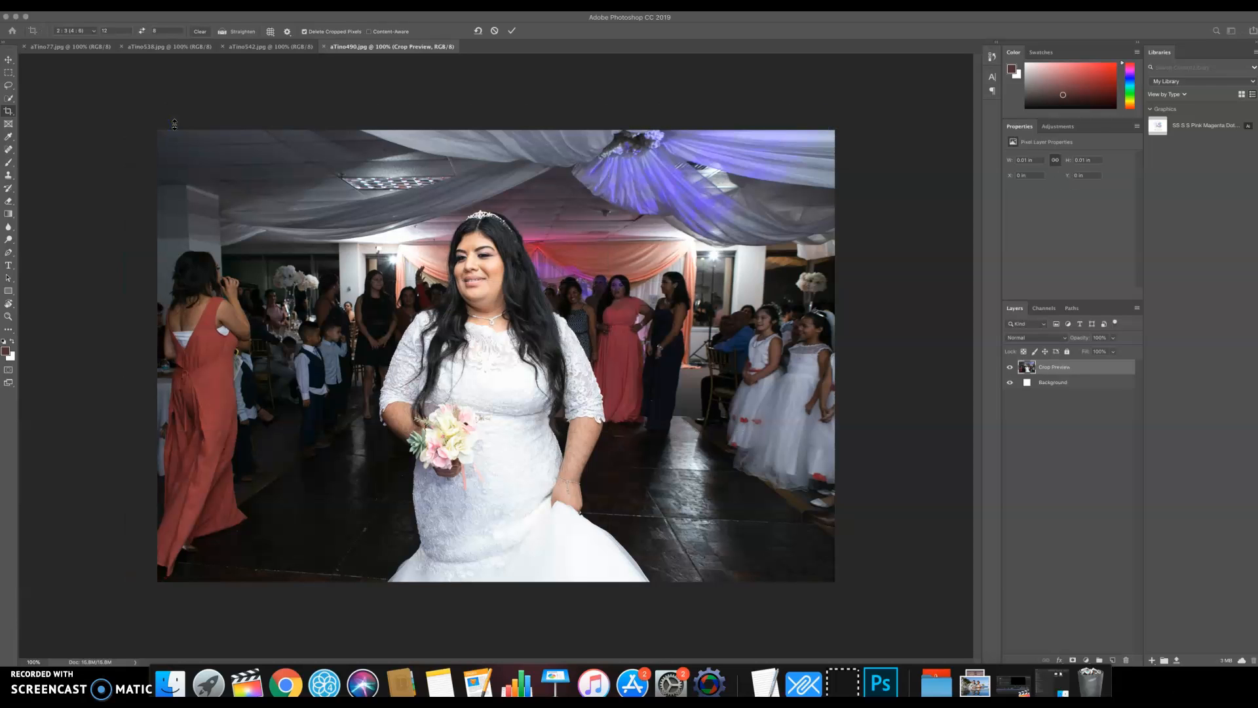
key("super+s")
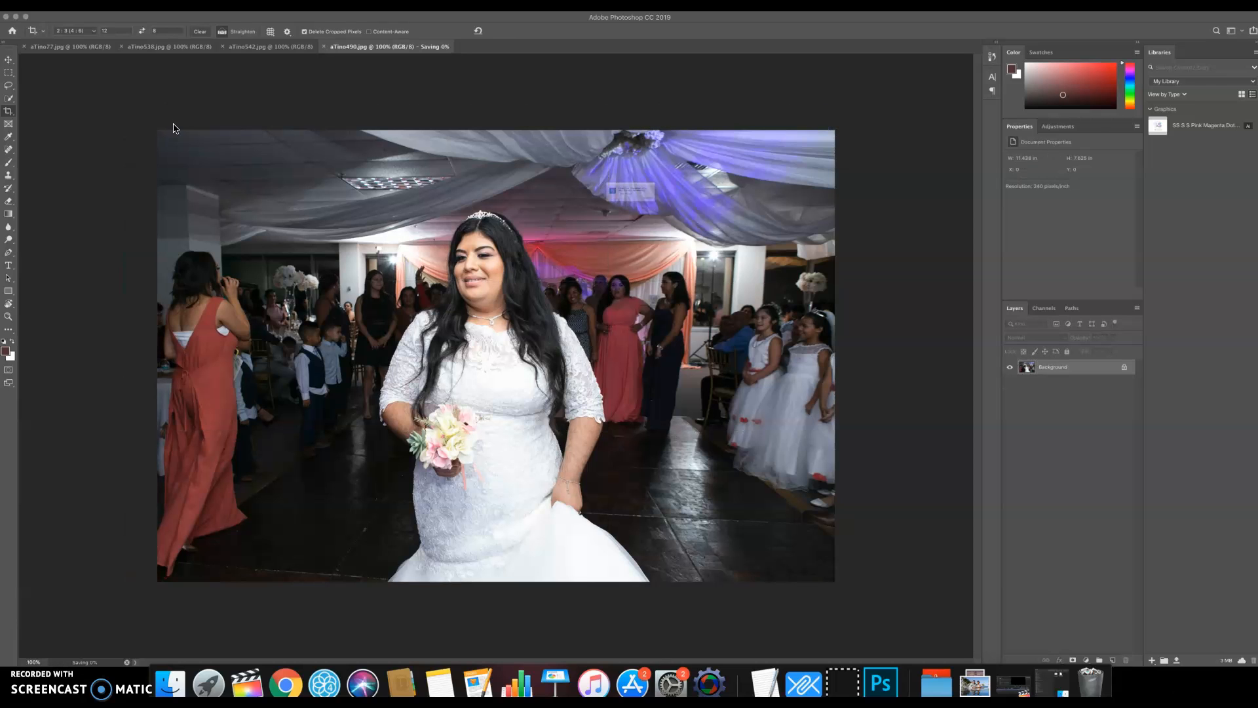
key("super+w")
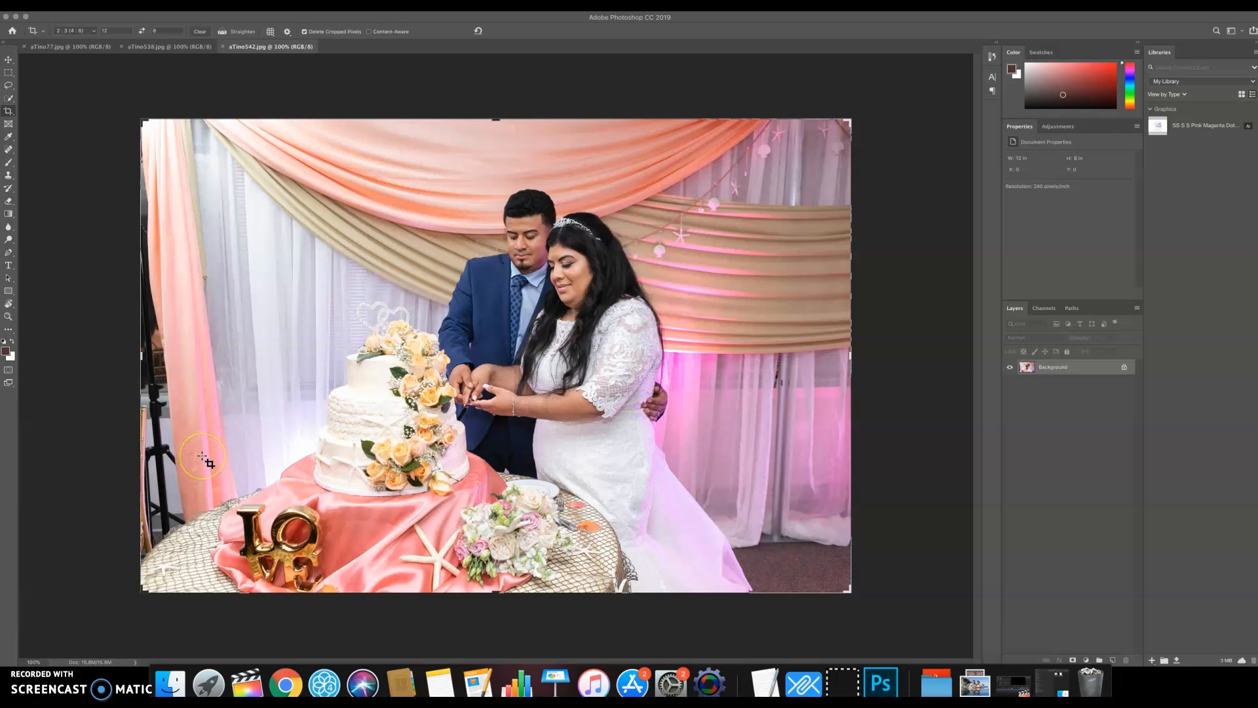
- Crop the cake-cutting photo aTino542.jpg inward from its upper-left corner to exclude the light stand, compare before and after, and close it
left_click_drag(144, 121, 162, 138)
double_click(188, 137)
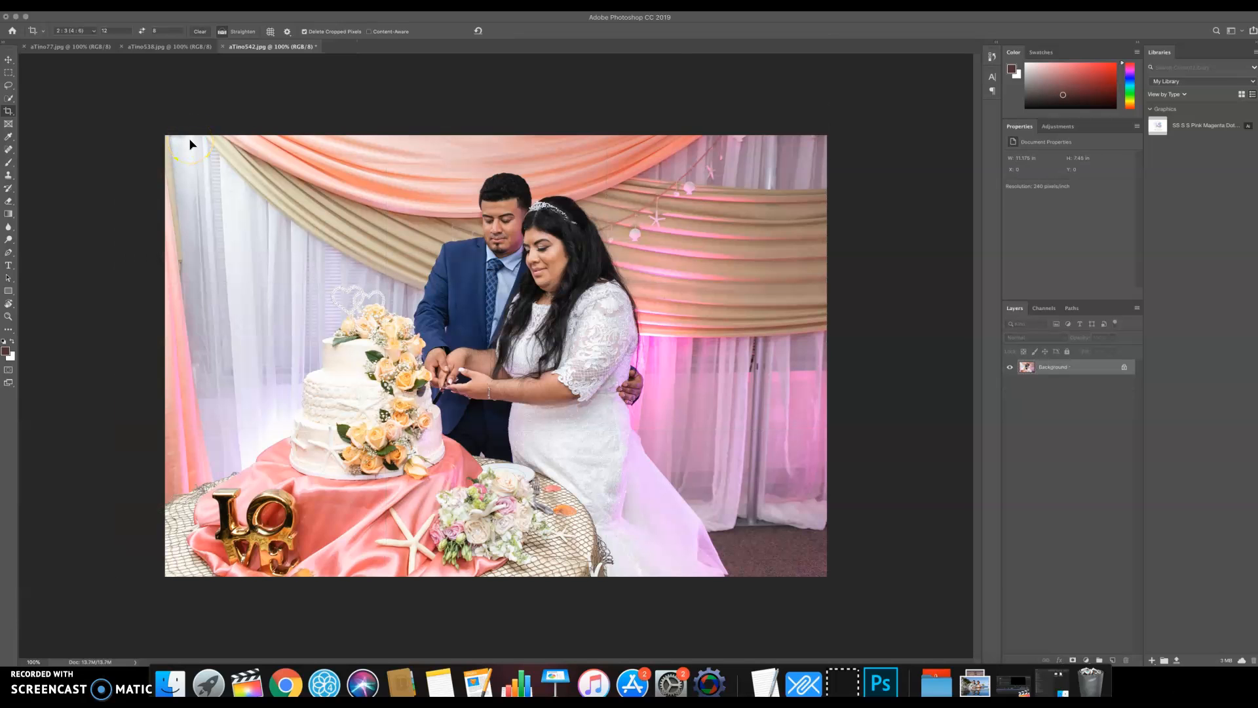
key("super+z")
key("super+shift+z")
key("super+z")
key("super+shift+z")
key("super+w")
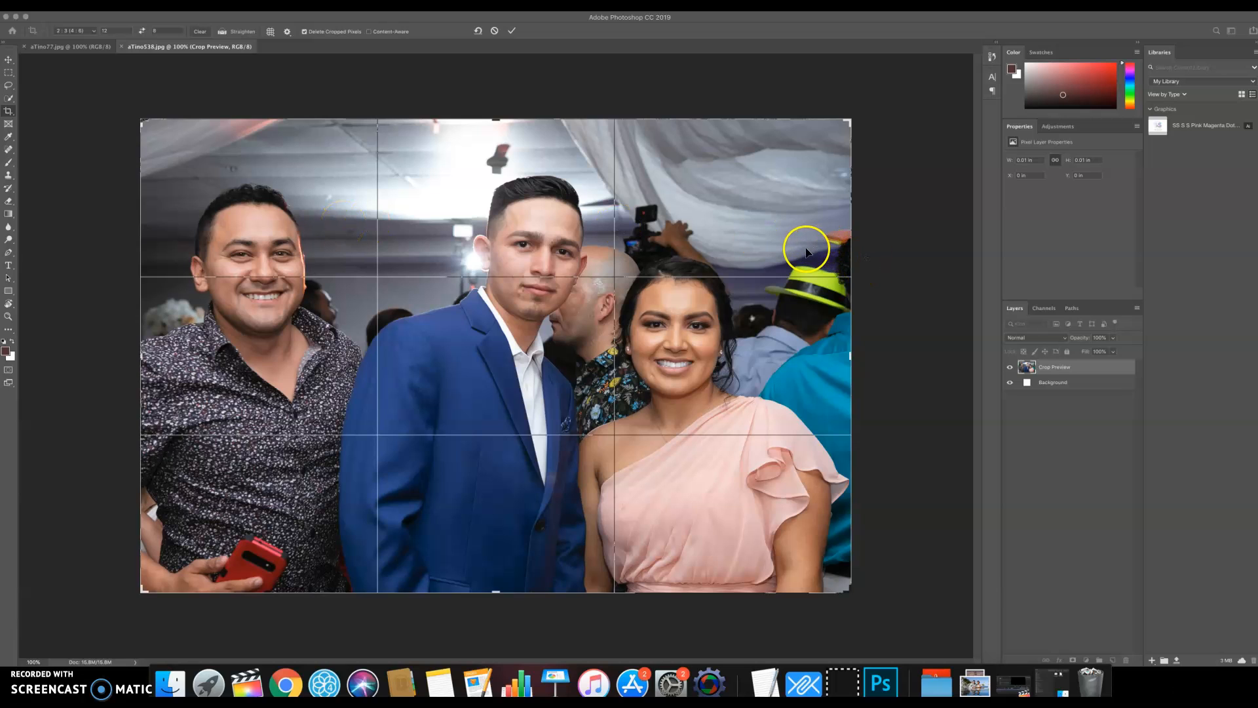
- Heal the blemishes on the middle man's face and the small spots beside his shoulder in aTino538.jpg using a smaller brush
left_click(511, 32)
key("j")
key("bracketleft")
key("bracketleft")
key("bracketleft")
key("bracketleft")
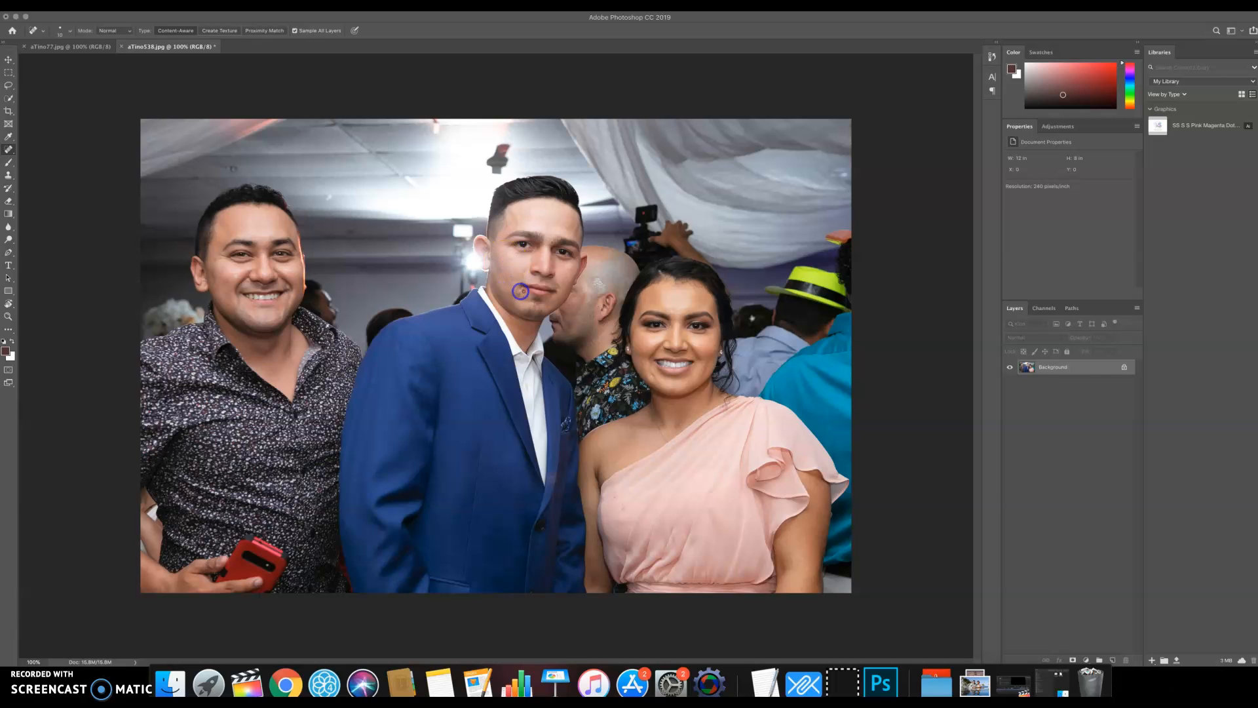
left_click(521, 276)
left_click(553, 242)
left_click(544, 205)
left_click(587, 351)
left_click(578, 405)
- Save aTino538.jpg and close it once saving completes
key("super+s")
key("super+w")
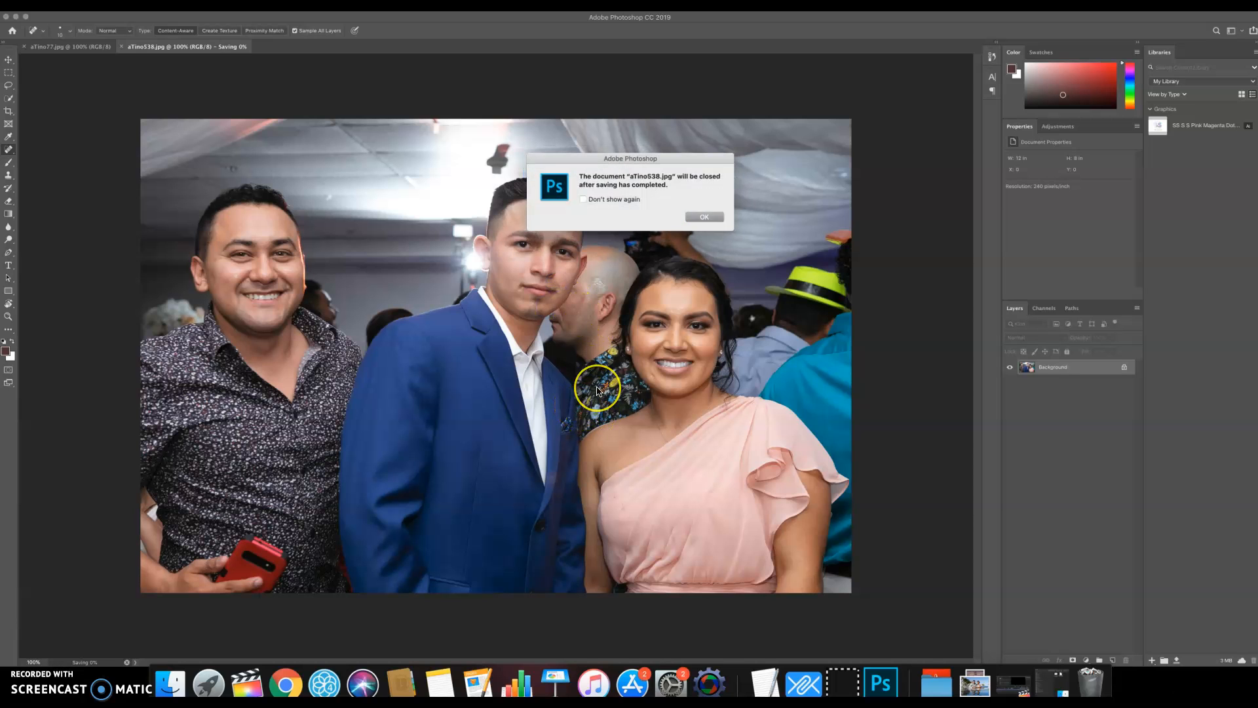
key("Return")
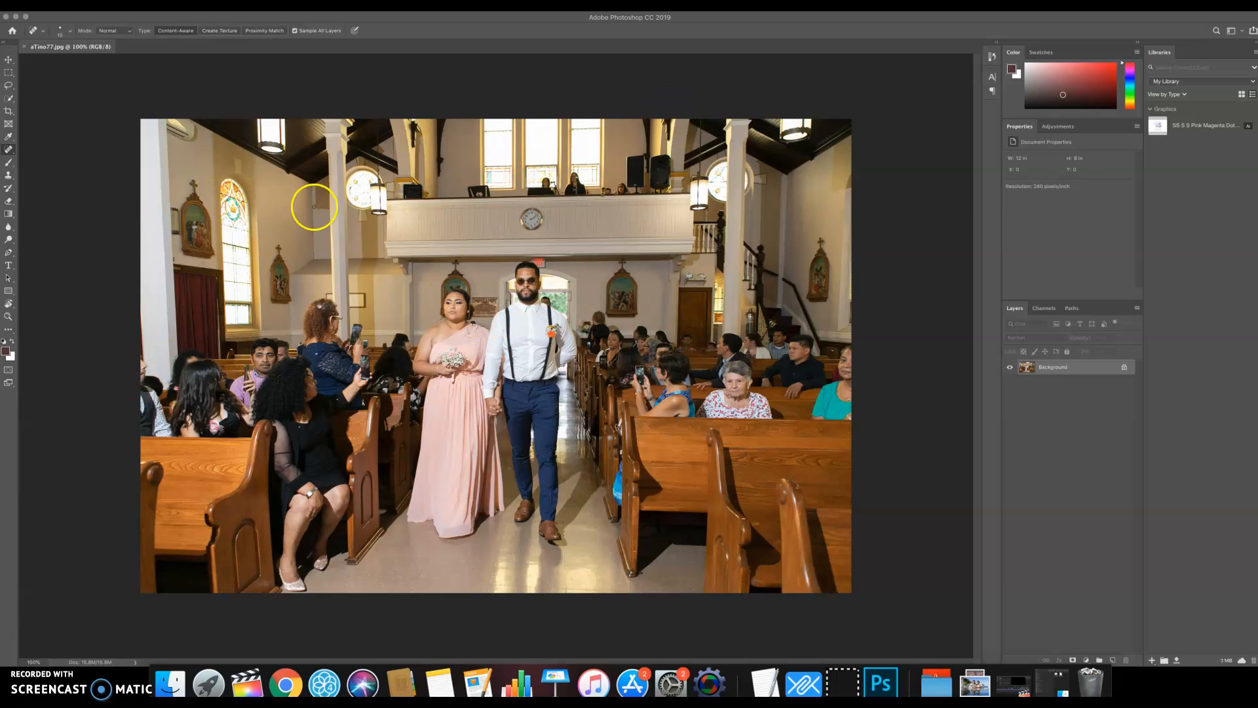
- Straighten aTino77.jpg along the balcony's edge and crop it inward from both upper corners to exclude the white column beside the window
key("c")
left_click(222, 31)
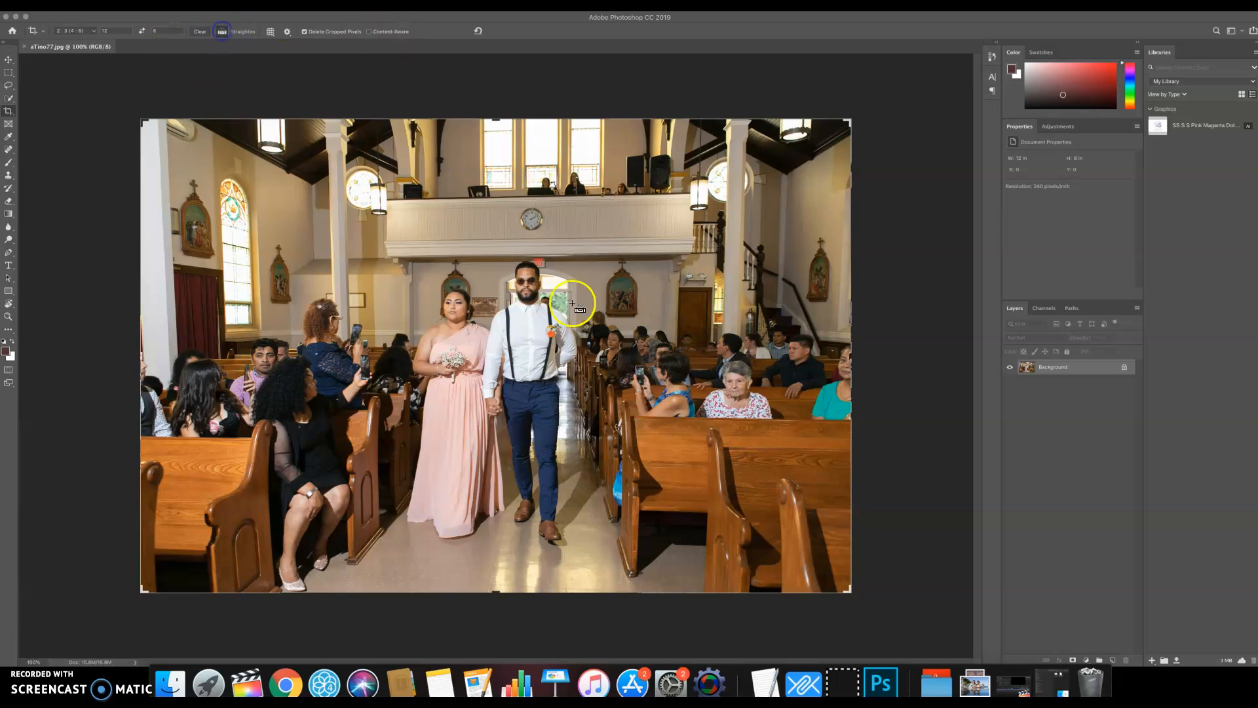
mouse_move(387, 199)
left_mouse_down()
mouse_move(874, 205)
mouse_move(877, 194)
left_mouse_up()
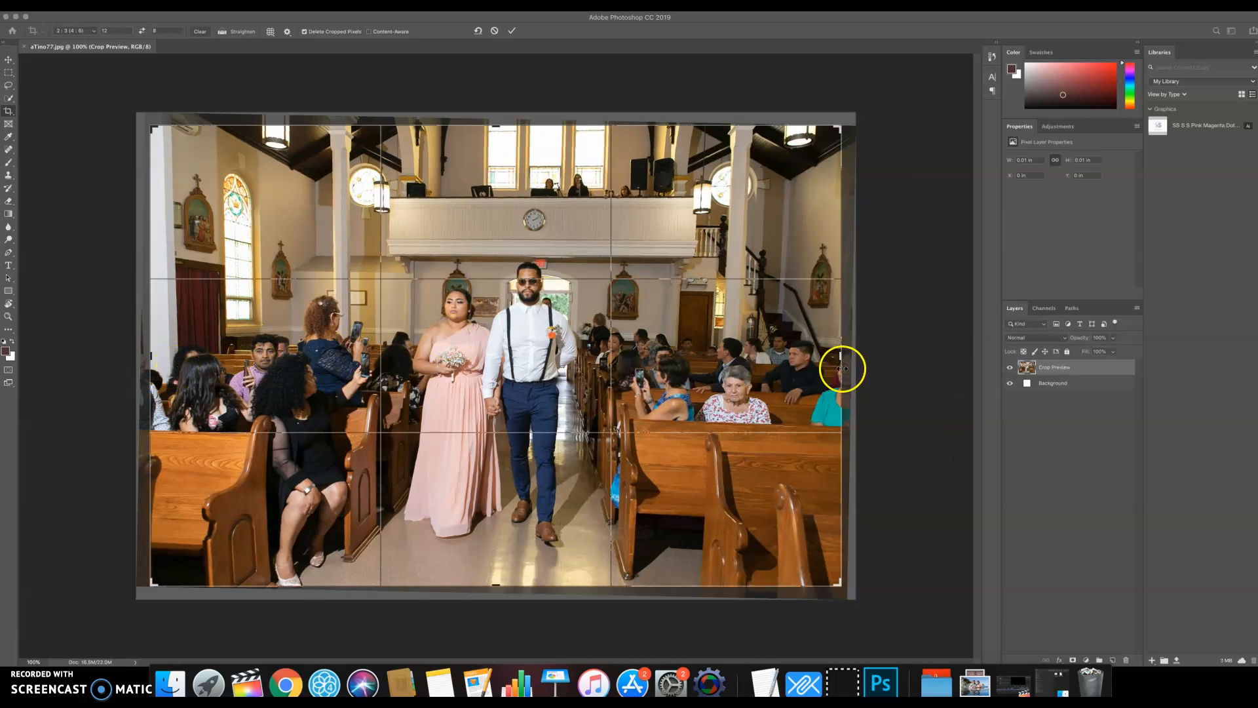
left_click_drag(838, 127, 833, 133)
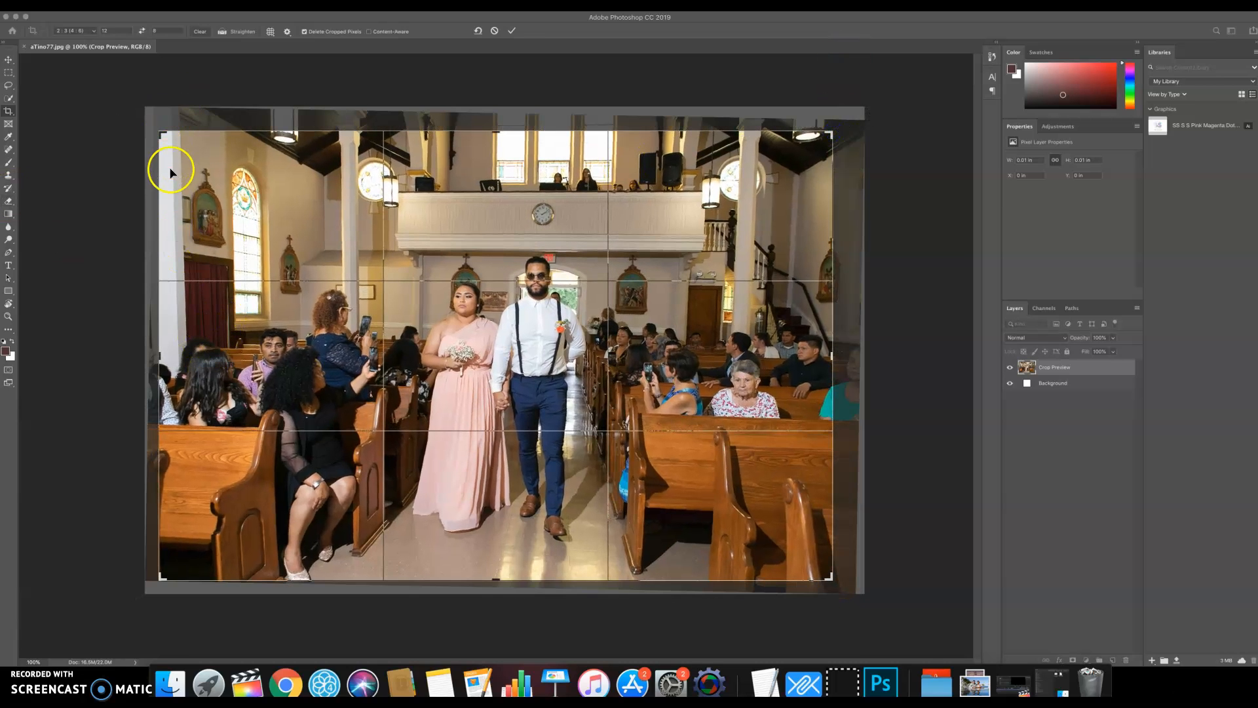
left_click_drag(164, 135, 173, 144)
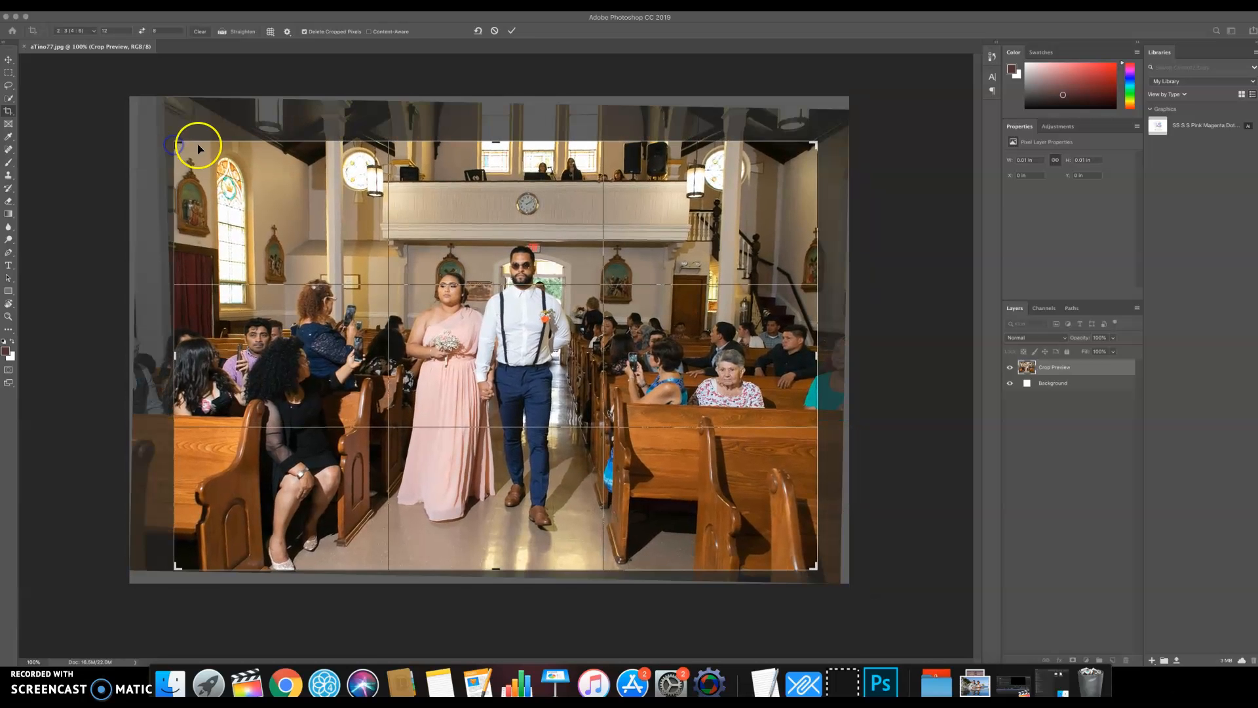
double_click(199, 149)
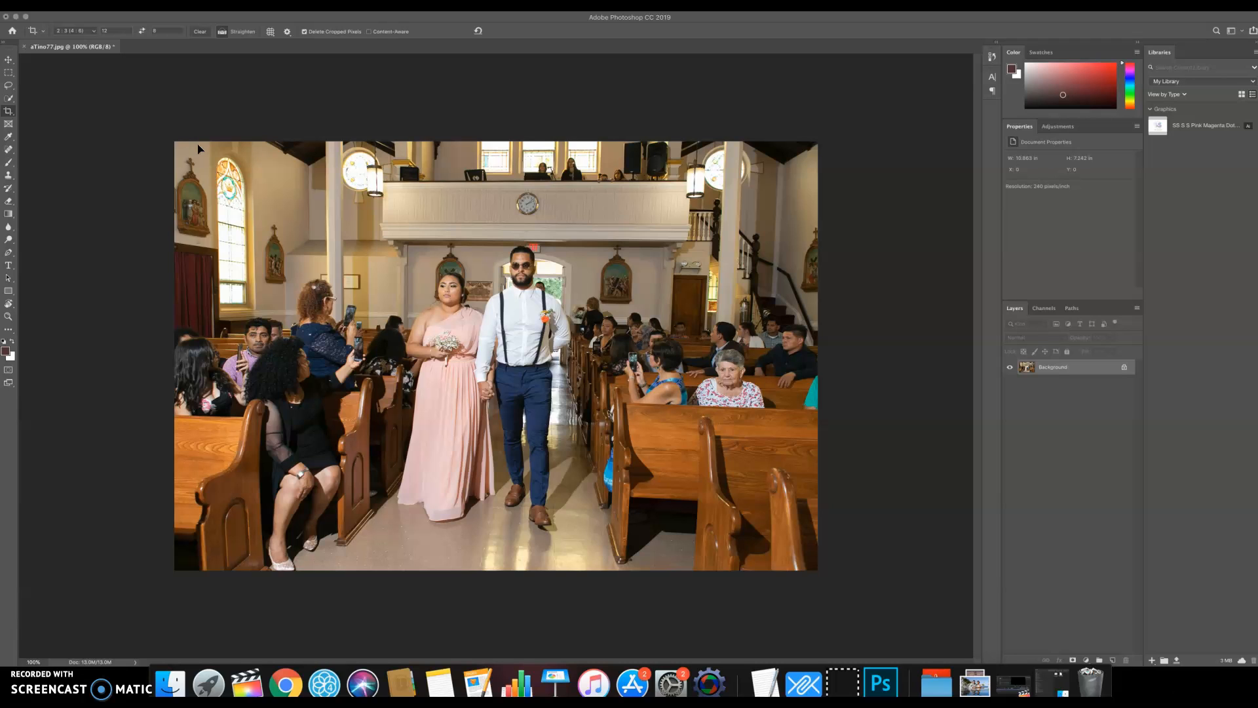
- Compare aTino77.jpg before and after the crop, keeping the cropped version, and save and close it
key("super+z")
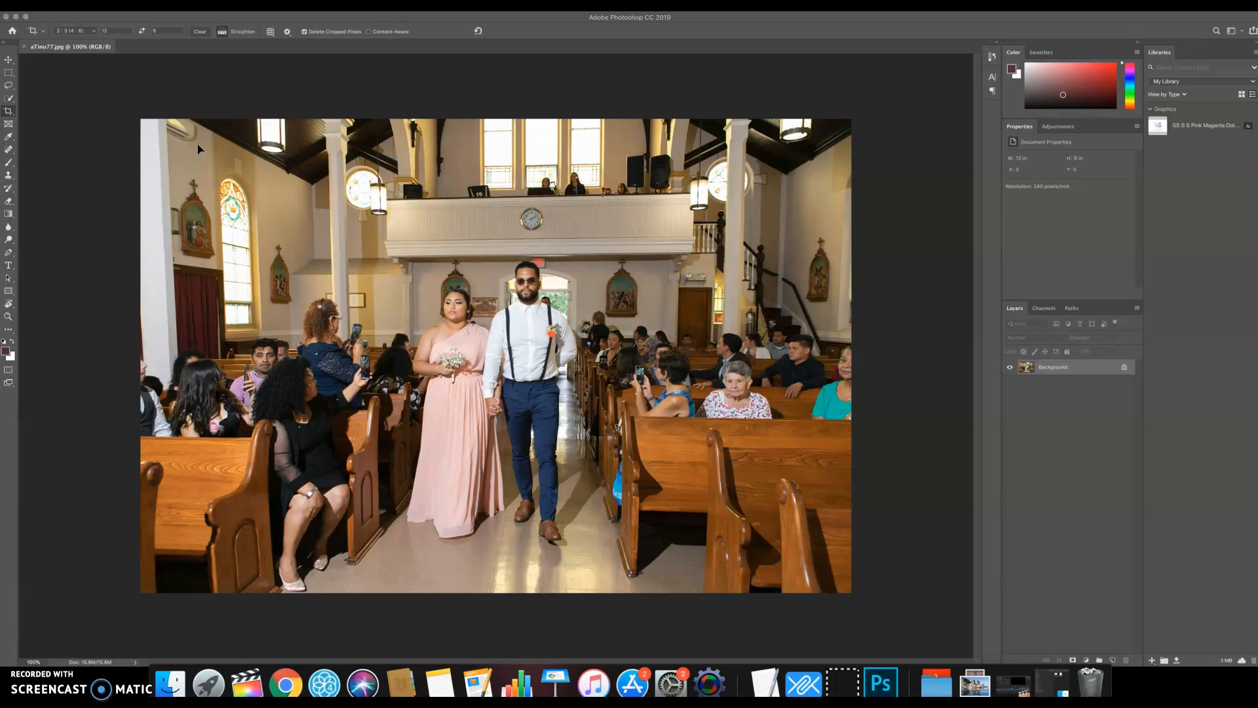
key("super+shift+z")
key("super+s")
key("super+w")
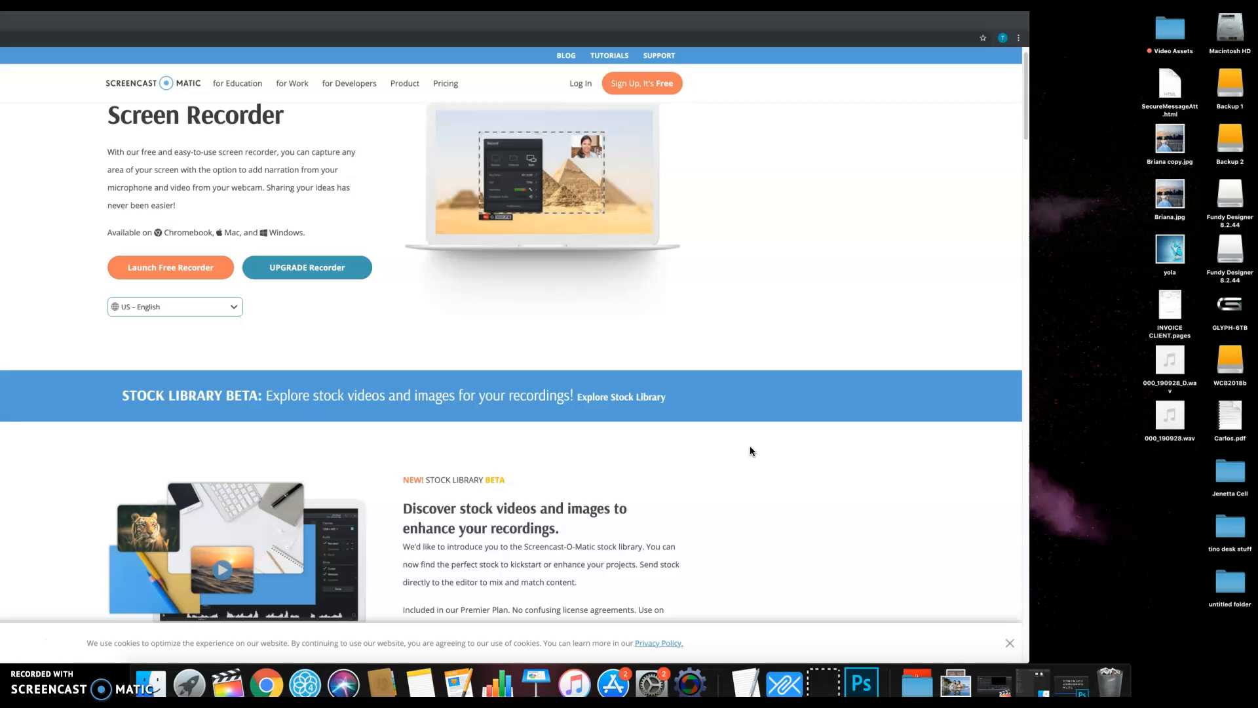
- Switch back to Photoshop, reopen aTino77.jpg and open it in the Camera Raw filter
left_click(860, 685)
left_click(388, 187)
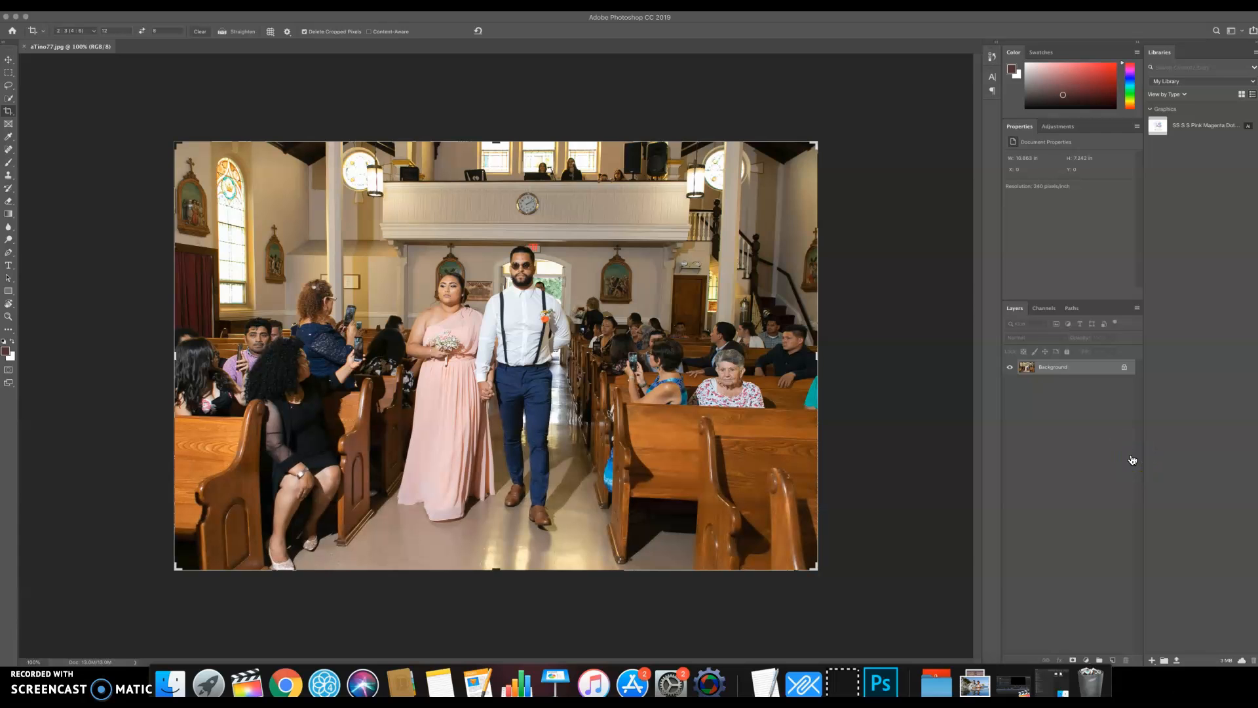
key("shift+super+a")
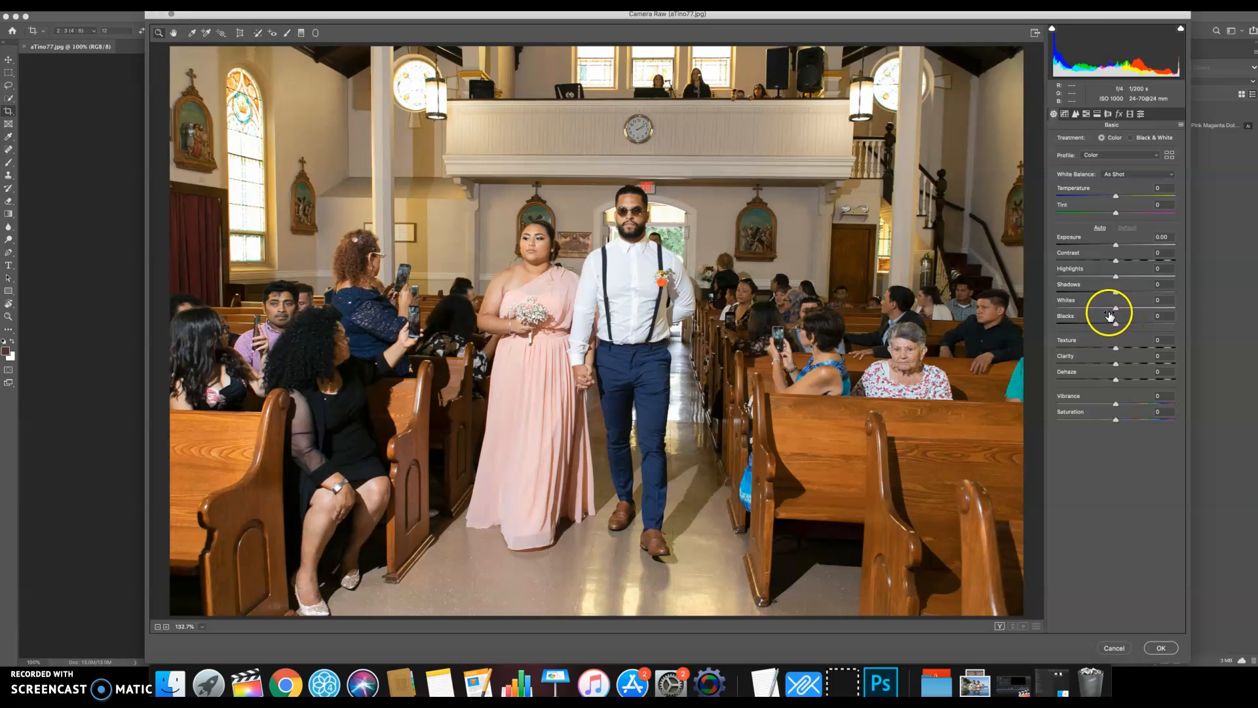
- Try the Shadows at strongly raised values such as +81 and lower them to slightly negative values, about -15
left_click_drag(1114, 292, 1181, 289)
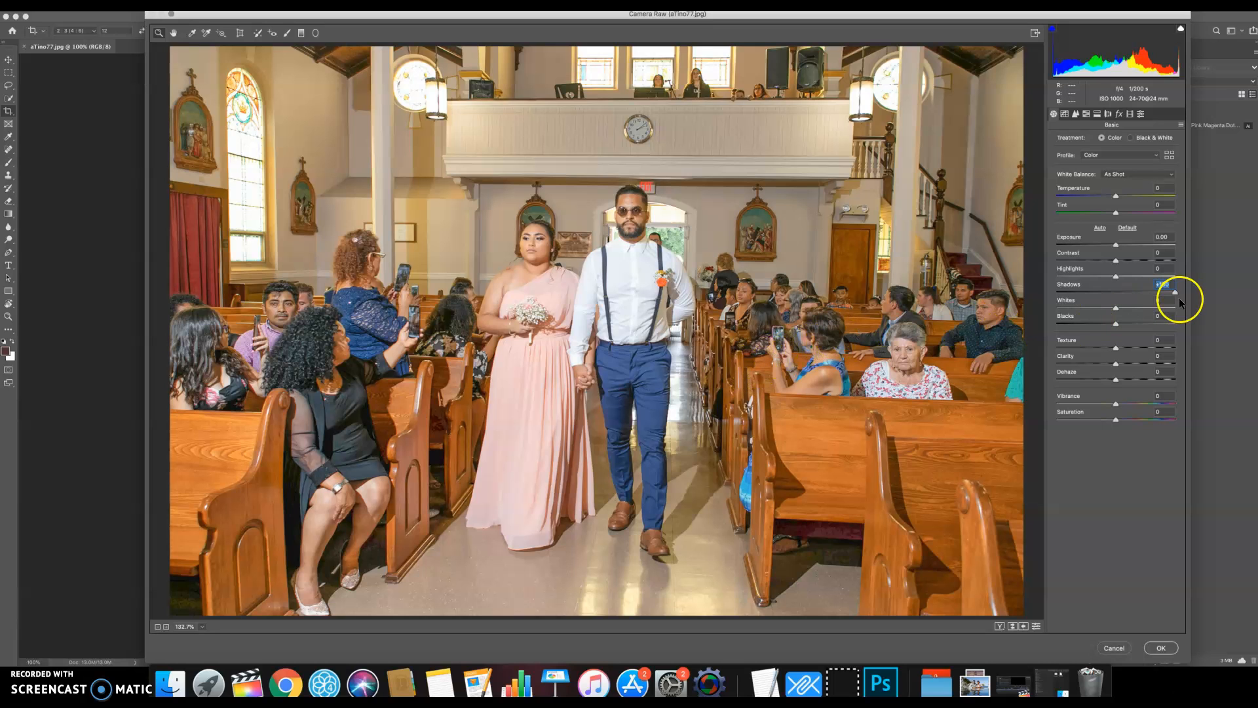
mouse_move(1178, 292)
left_mouse_down()
mouse_move(1098, 289)
mouse_move(1215, 297)
mouse_move(644, 354)
mouse_move(1027, 337)
mouse_move(1164, 308)
left_mouse_up()
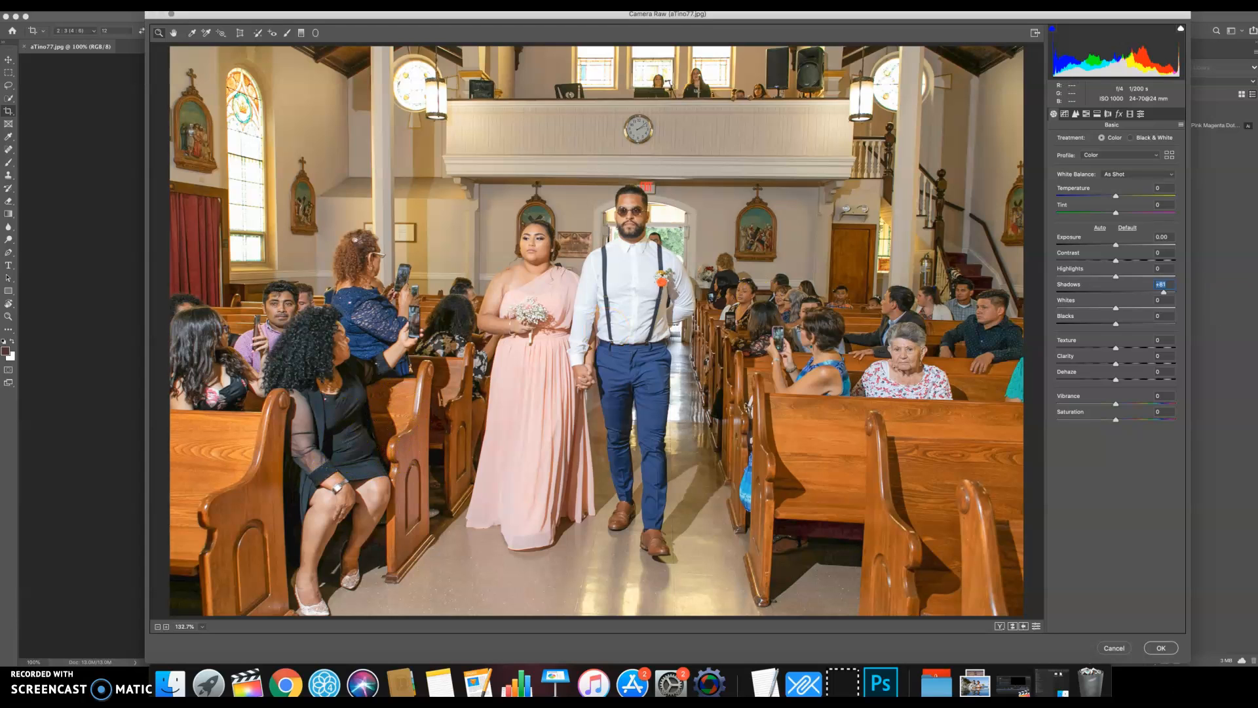
type("-11")
key("Tab")
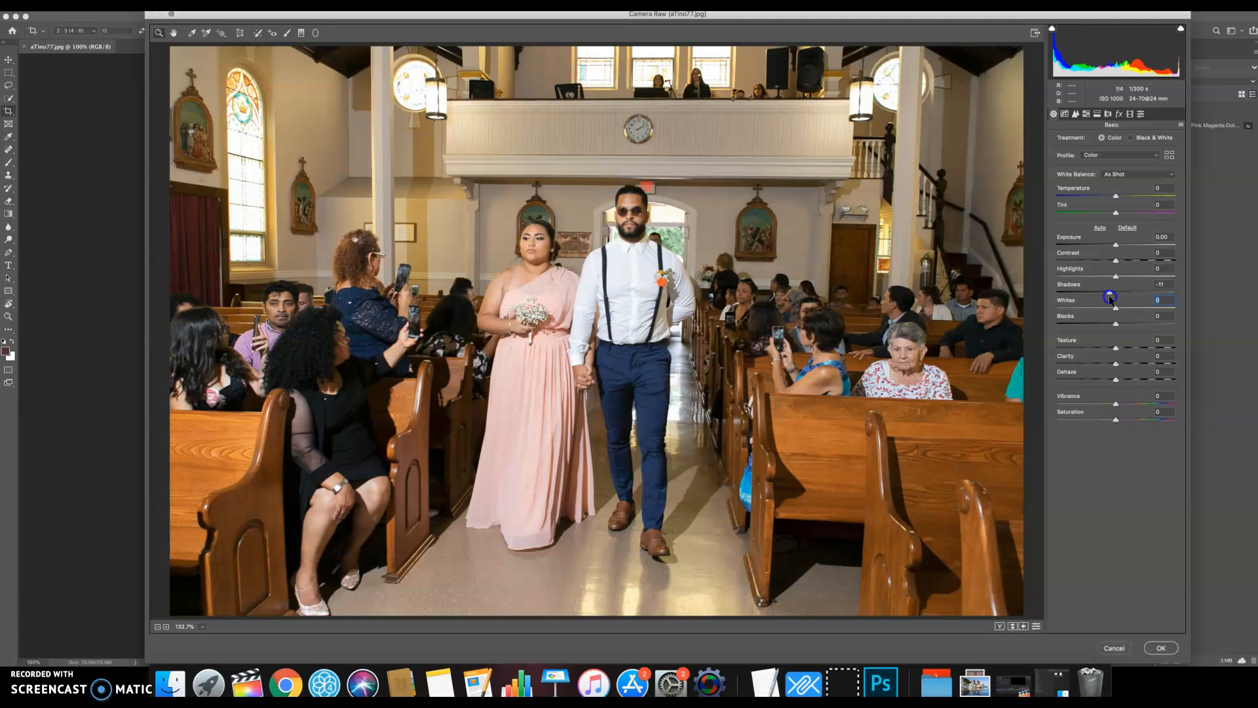
left_click_drag(1110, 297, 1108, 300)
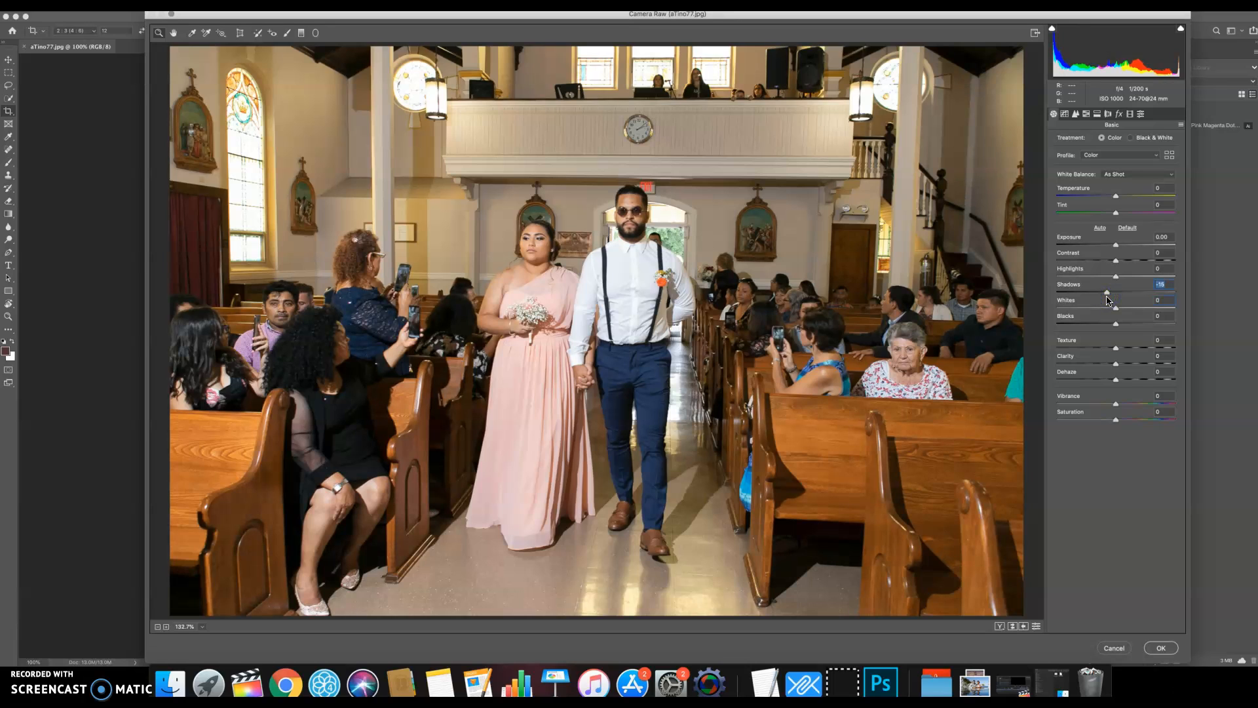